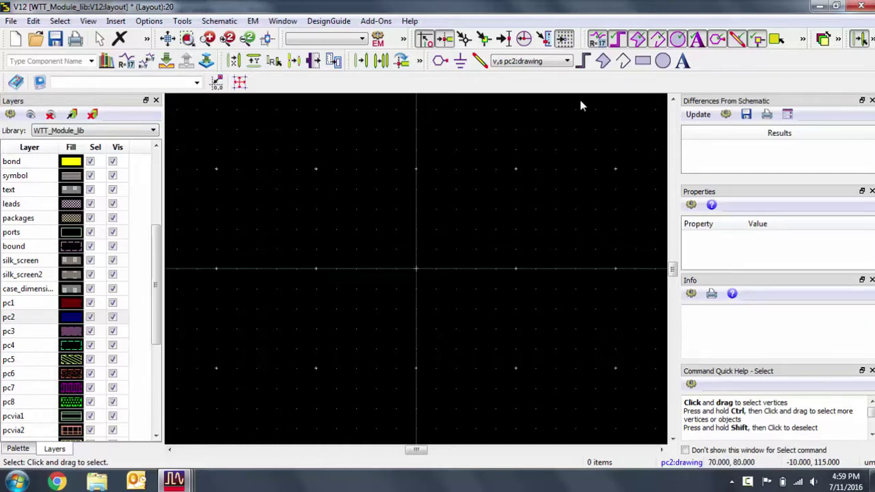
Step: Draw a radius-80 circle on layer pc1 centred at the origin, with edge point (80, 0)
{"action": "left_click", "coordinate": [663, 61]}
{"action": "left_click", "coordinate": [9, 302]}
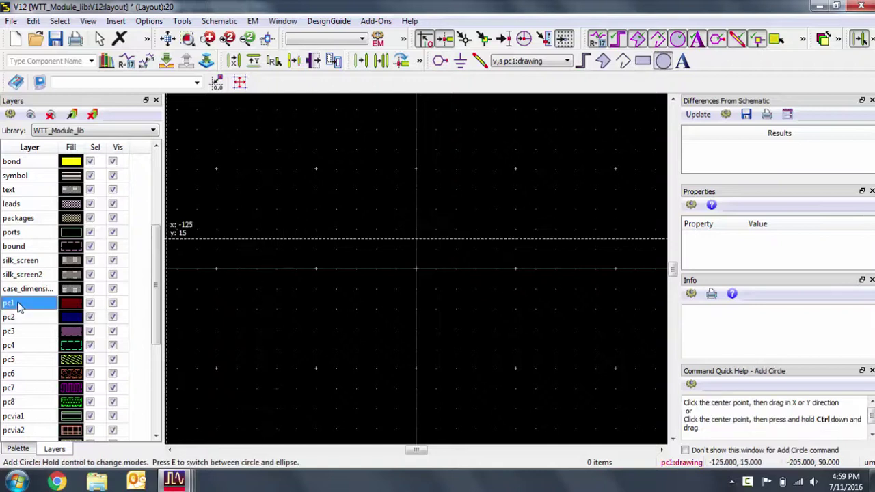
{"action": "left_click", "coordinate": [417, 271]}
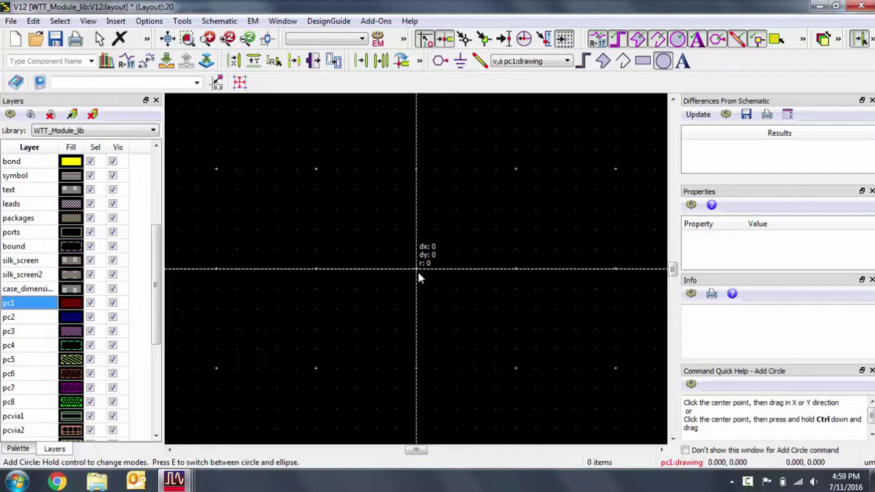
{"action": "key", "text": "Tab"}
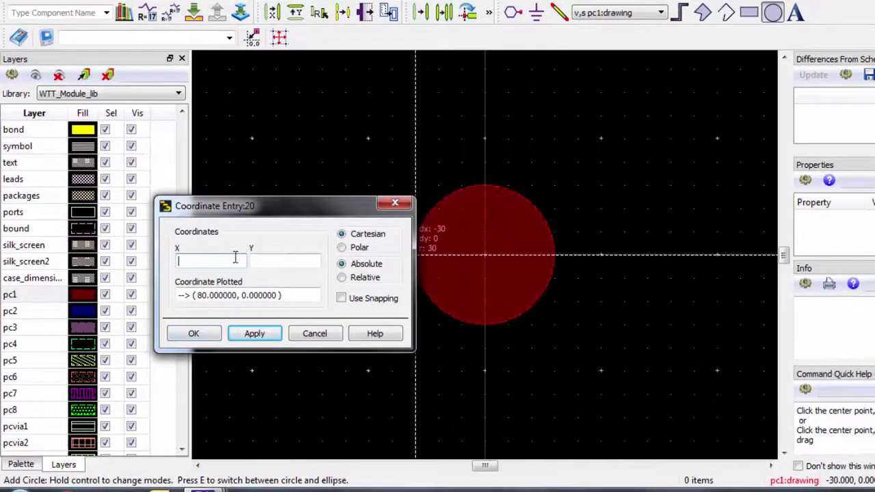
{"action": "left_click", "coordinate": [237, 256]}
{"action": "type", "text": "80"}
{"action": "left_click", "coordinate": [295, 265]}
{"action": "type", "text": "0"}
{"action": "left_click", "coordinate": [254, 334]}
{"action": "left_click", "coordinate": [195, 334]}
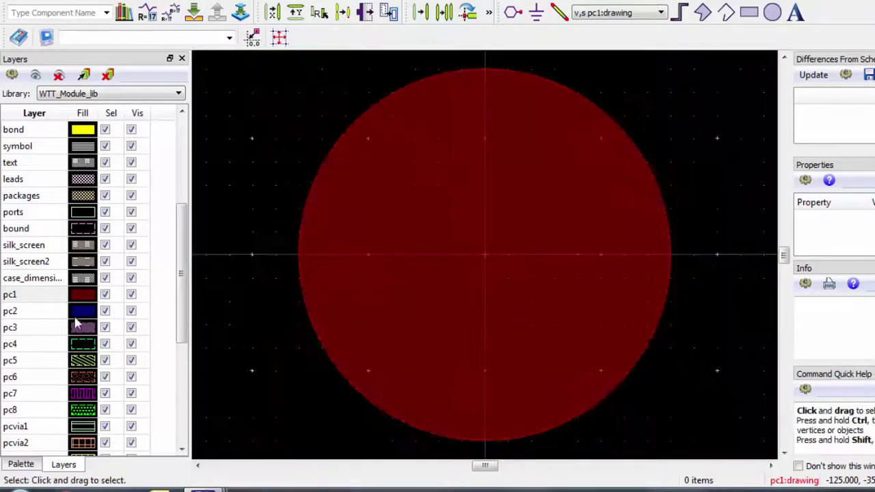
Step: Draw a matching radius-80 circle on layer pc2 centred at the origin
{"action": "left_click", "coordinate": [28, 312]}
{"action": "left_click", "coordinate": [772, 16]}
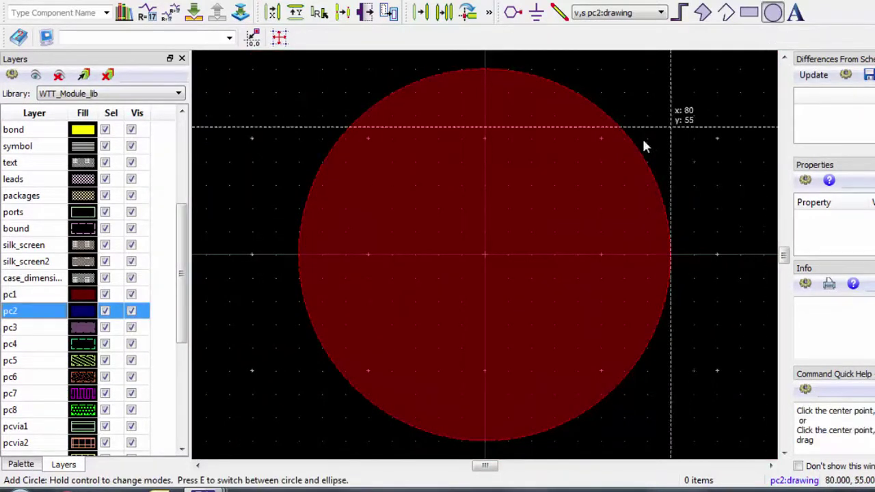
{"action": "left_click", "coordinate": [484, 252]}
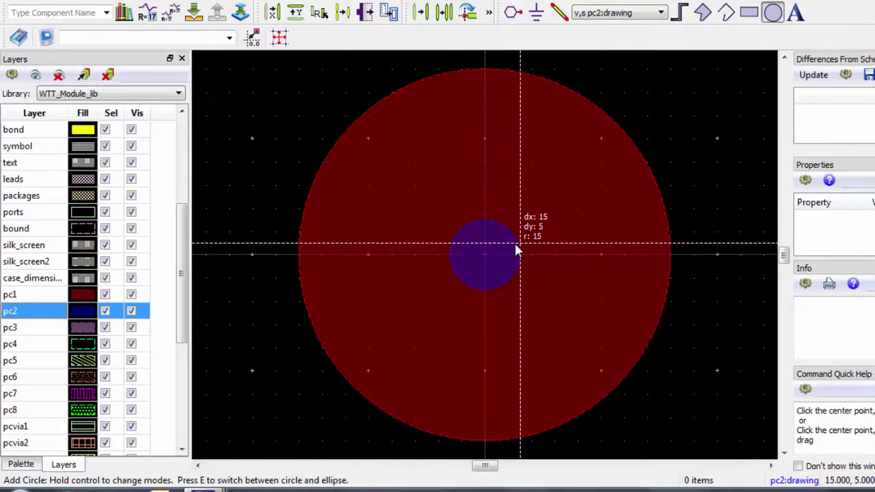
{"action": "key", "text": "Tab"}
{"action": "type", "text": "80"}
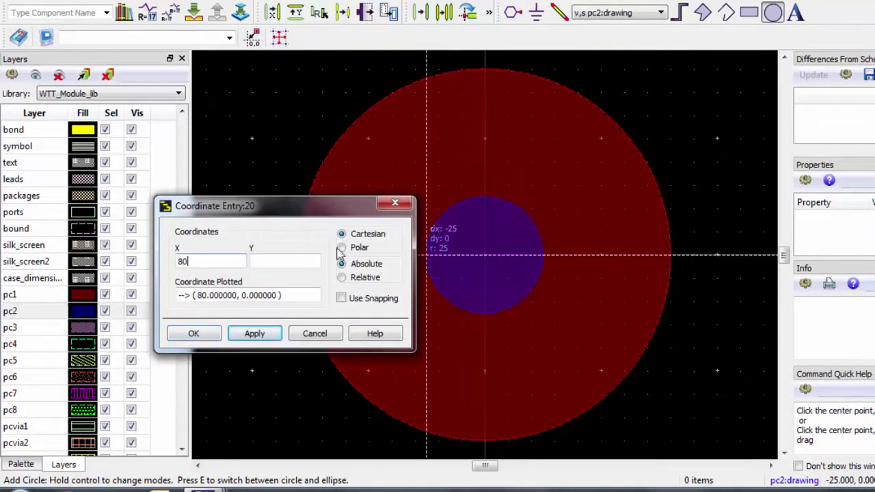
{"action": "key", "text": "Tab"}
{"action": "type", "text": "0"}
{"action": "left_click", "coordinate": [246, 333]}
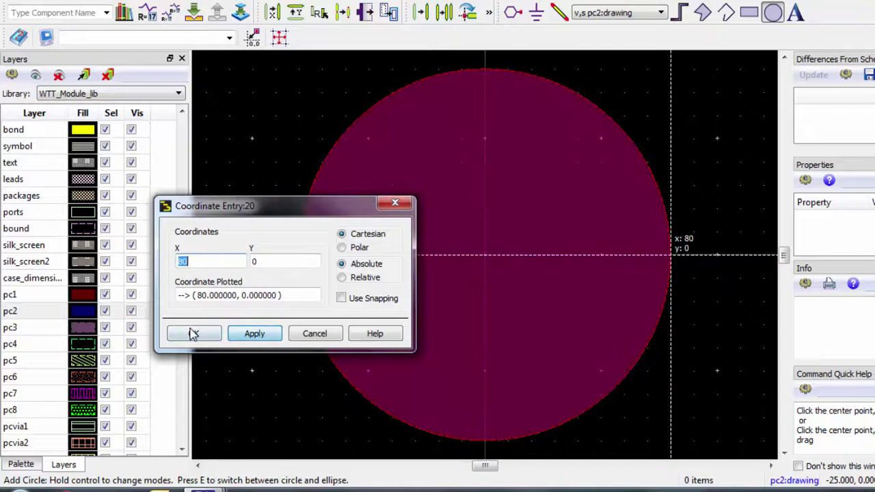
{"action": "left_click", "coordinate": [194, 334]}
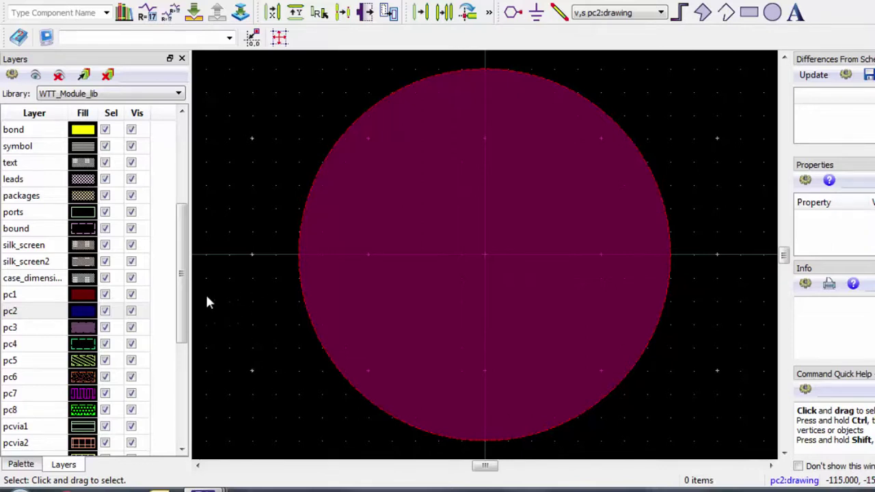
Step: Draw a radius-30 circle on layer pcvia1 at the V12 origin, with edge point (30, 0)
{"action": "left_click", "coordinate": [41, 310]}
{"action": "scroll", "coordinate": [102, 342], "scroll_direction": "down", "scroll_amount": 2}
{"action": "left_click", "coordinate": [68, 393]}
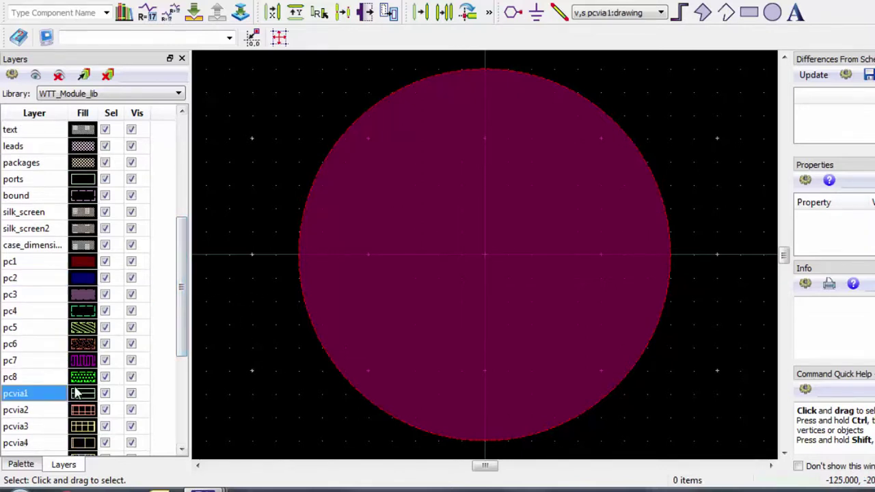
{"action": "left_click", "coordinate": [484, 254]}
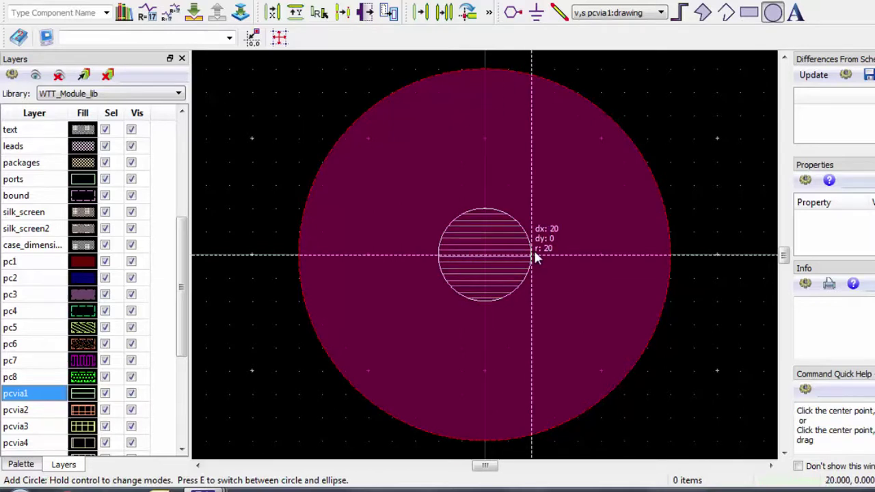
{"action": "key", "text": "F11"}
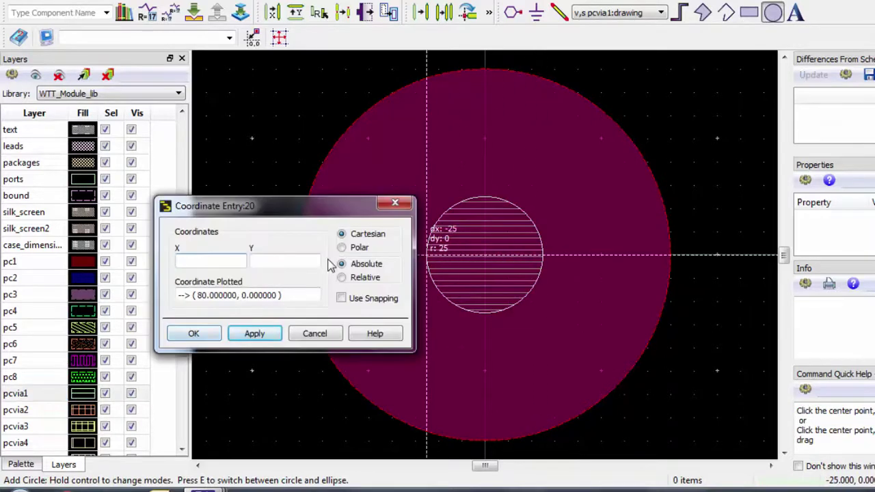
{"action": "type", "text": "30"}
{"action": "left_click", "coordinate": [292, 262]}
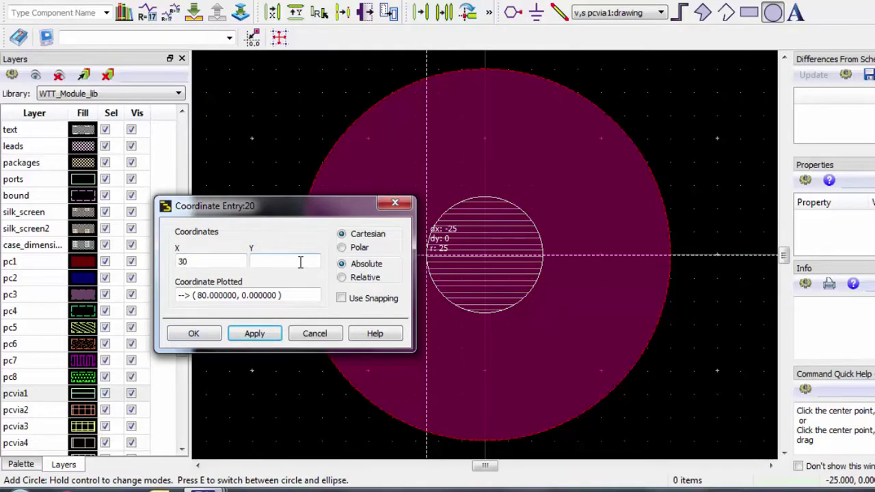
{"action": "type", "text": "0"}
{"action": "left_click", "coordinate": [255, 333]}
{"action": "left_click", "coordinate": [193, 333]}
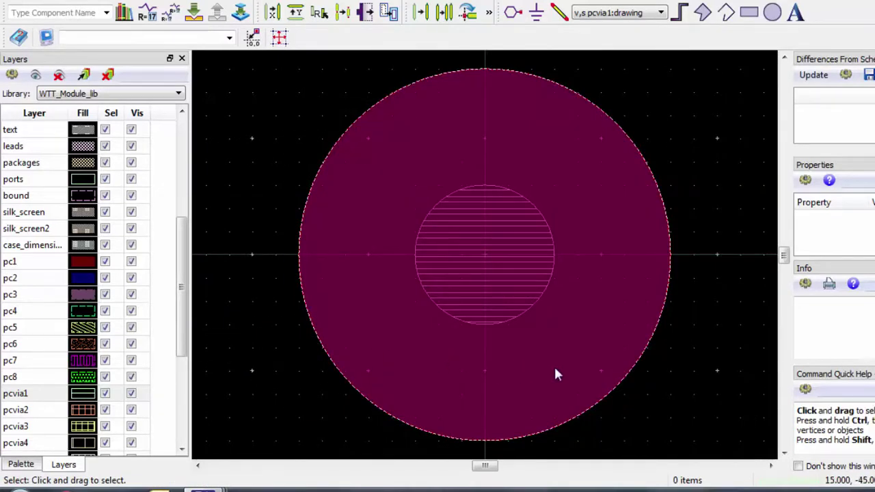
{"action": "left_click", "coordinate": [695, 369]}
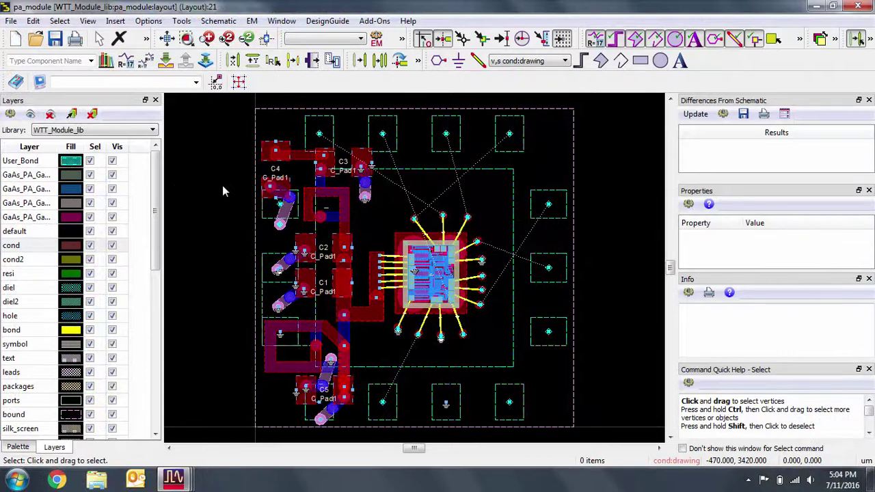
Step: Add a new customized via definition named V12a in the technology via definitions
{"action": "left_click", "coordinate": [148, 21]}
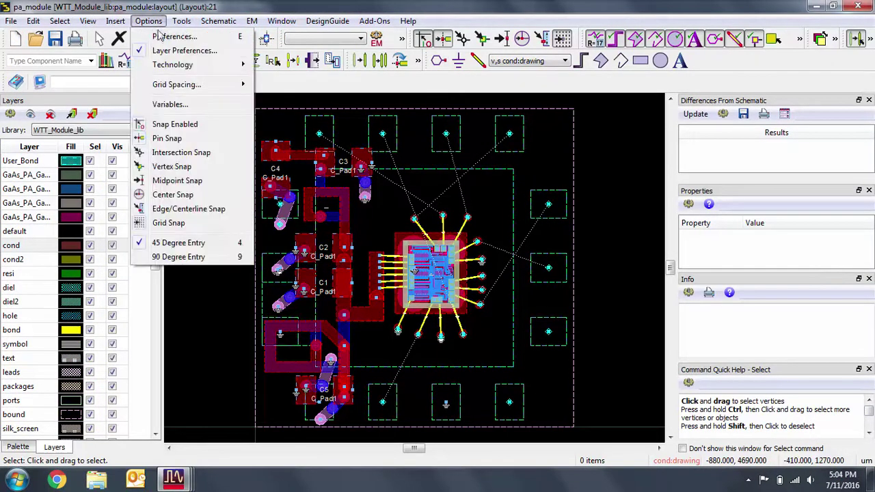
{"action": "mouse_move", "coordinate": [171, 66]}
{"action": "left_click", "coordinate": [298, 109]}
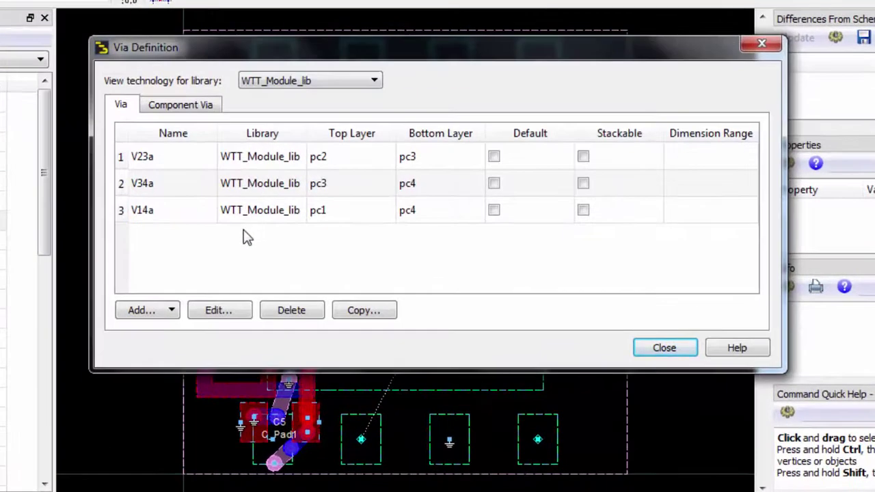
{"action": "left_click", "coordinate": [168, 311]}
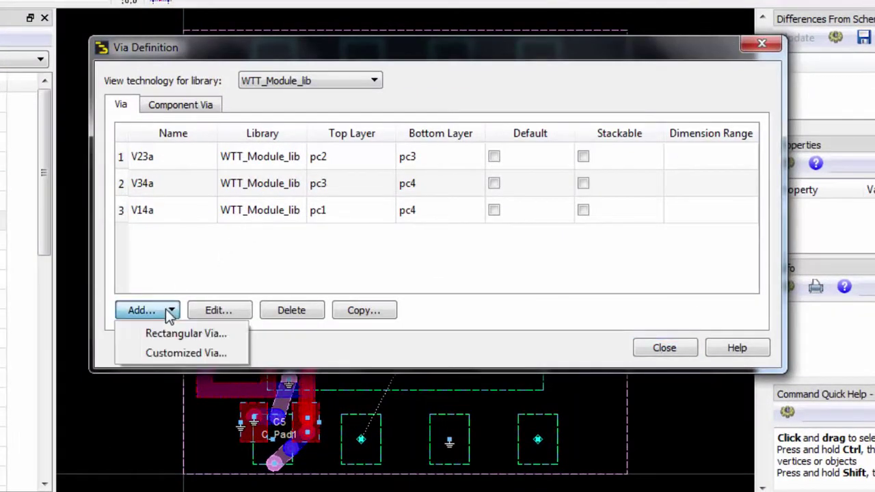
{"action": "left_click", "coordinate": [177, 355]}
{"action": "type", "text": "V12a"}
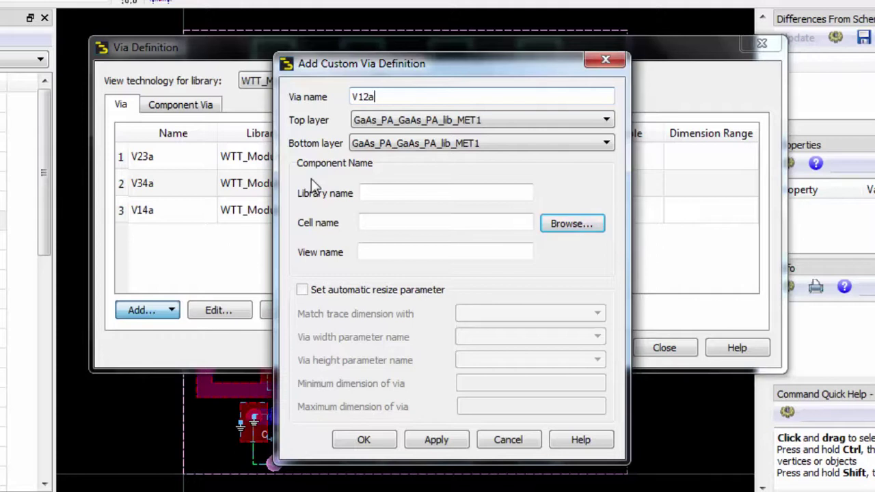
Step: Give V12a top layer pc1, bottom layer pc2 and the V12 layout cell, and confirm
{"action": "left_click", "coordinate": [376, 117]}
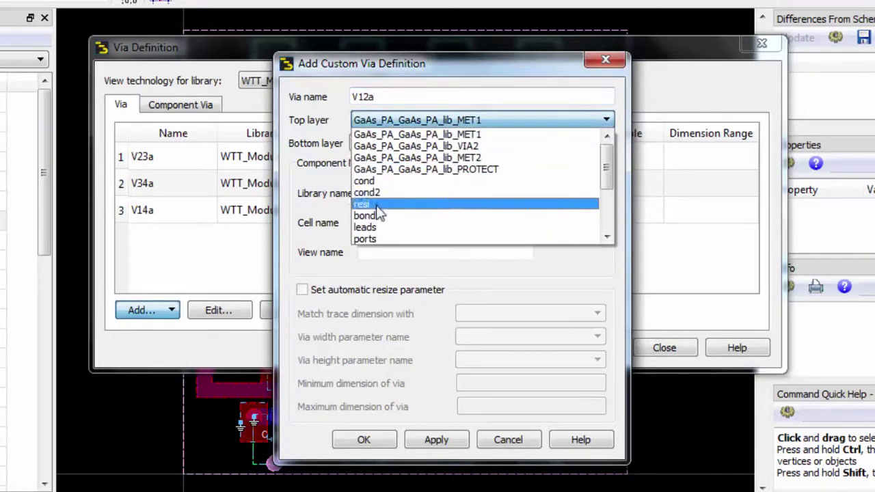
{"action": "scroll", "coordinate": [378, 184], "scroll_direction": "down", "scroll_amount": 2}
{"action": "left_click", "coordinate": [378, 184]}
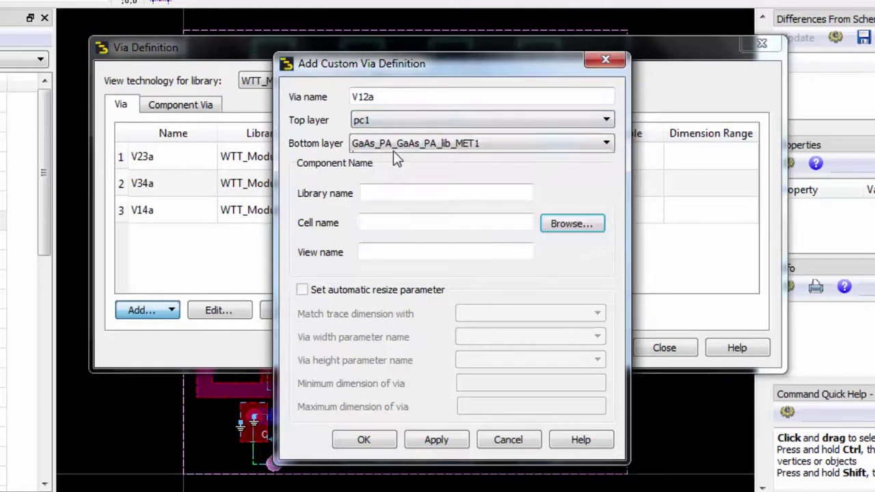
{"action": "left_click", "coordinate": [393, 145]}
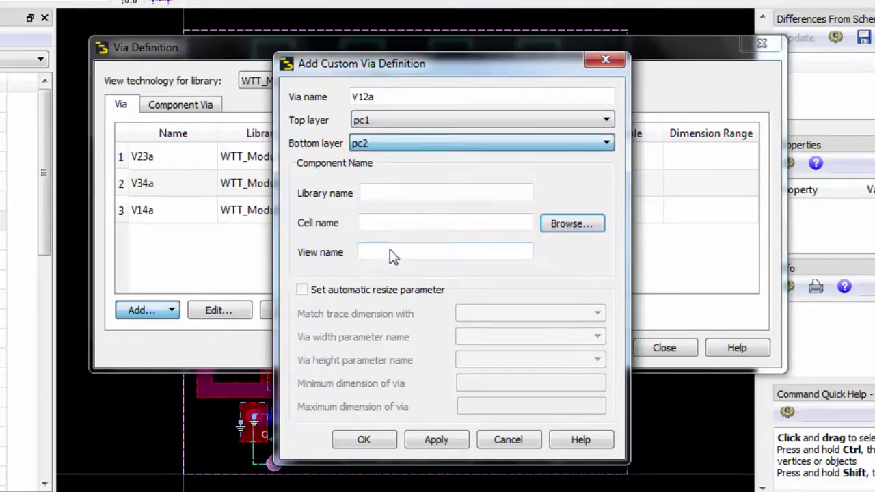
{"action": "left_click", "coordinate": [393, 251]}
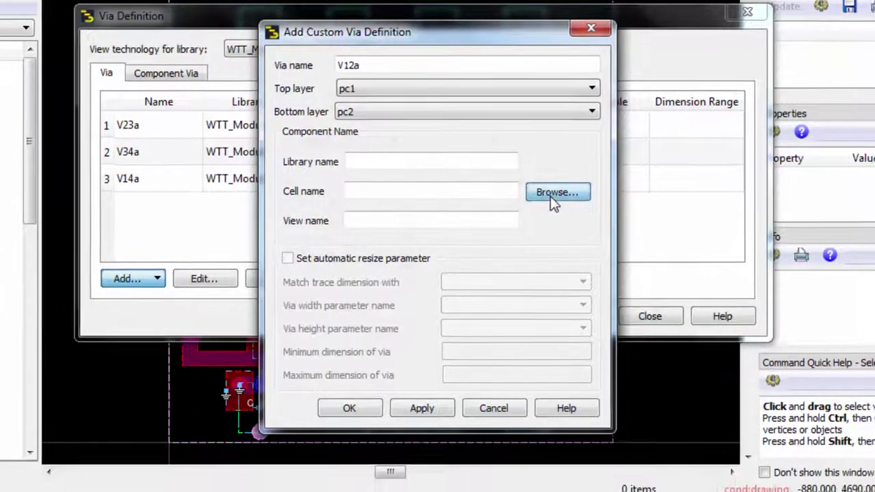
{"action": "left_click", "coordinate": [566, 226]}
{"action": "type", "text": "V12"}
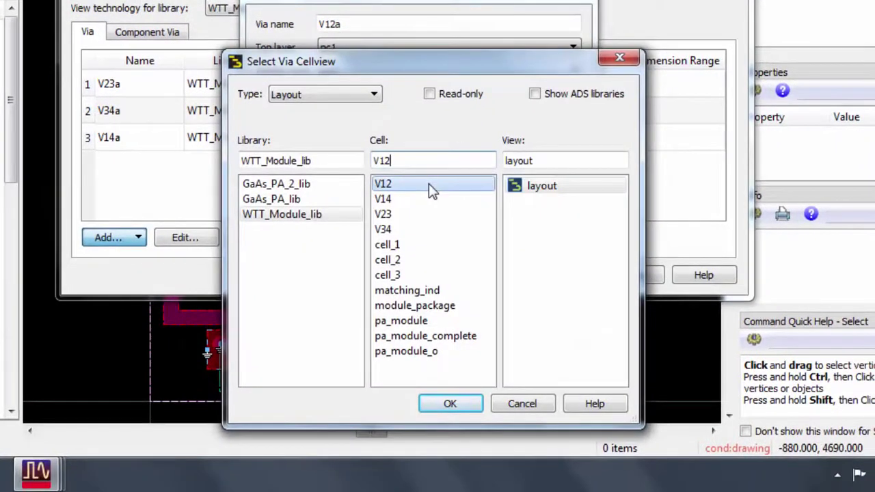
{"action": "left_click", "coordinate": [449, 401]}
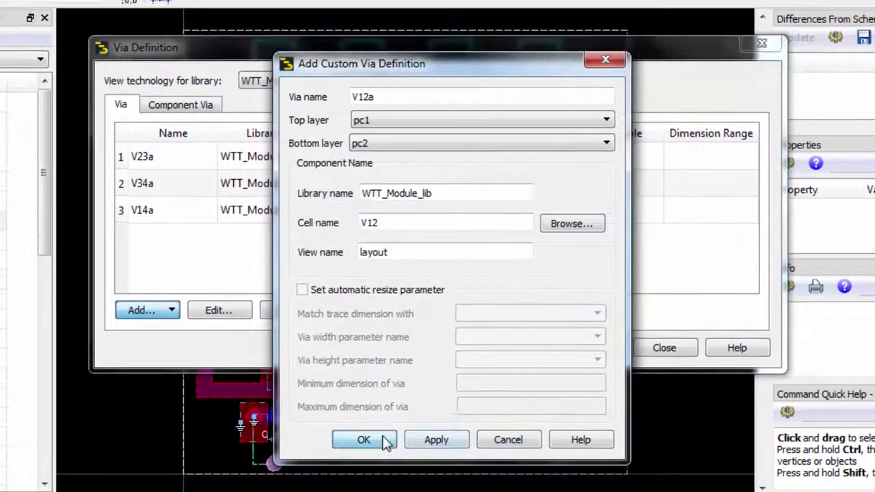
{"action": "left_click", "coordinate": [352, 368]}
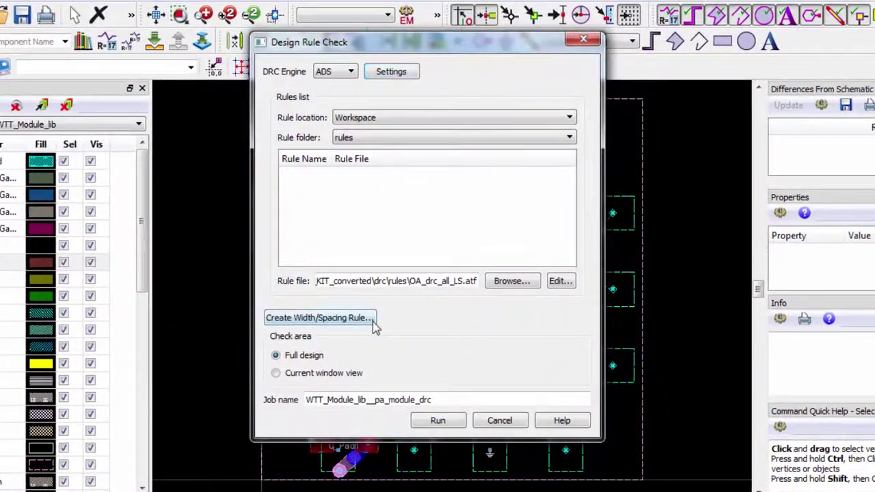
Step: Create a width/spacing rule named All in file myrules, with minimum width and spacing 50
{"action": "left_click", "coordinate": [369, 319]}
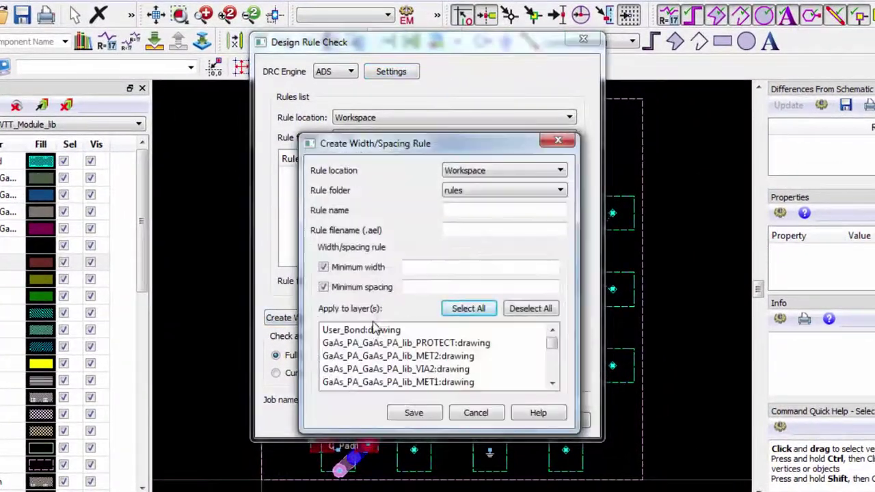
{"action": "left_click", "coordinate": [476, 212]}
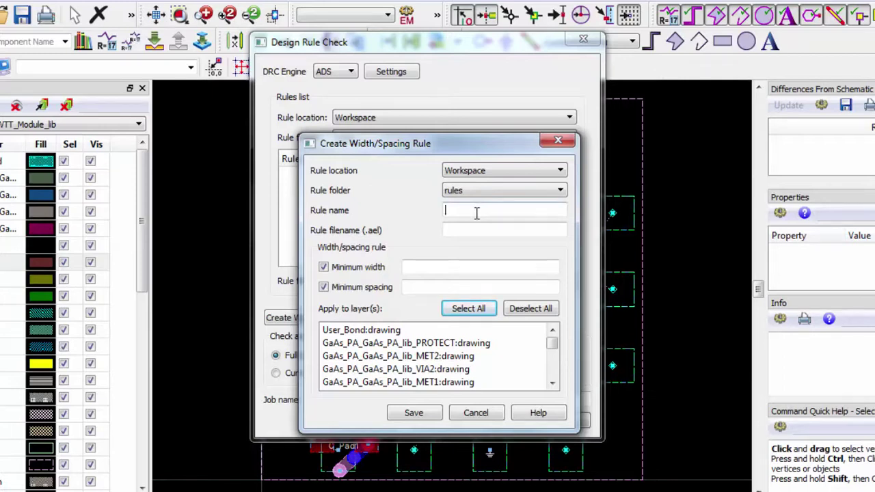
{"action": "type", "text": "All"}
{"action": "key", "text": "Tab"}
{"action": "type", "text": "myrules"}
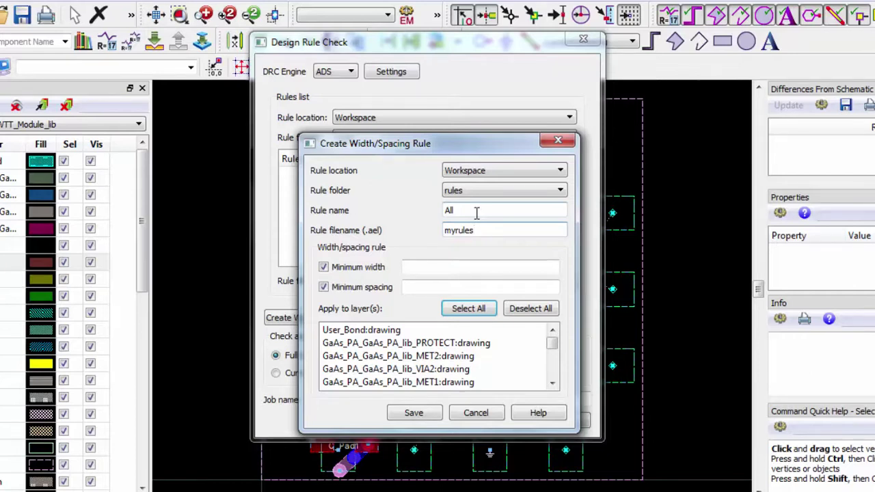
{"action": "left_click", "coordinate": [465, 264]}
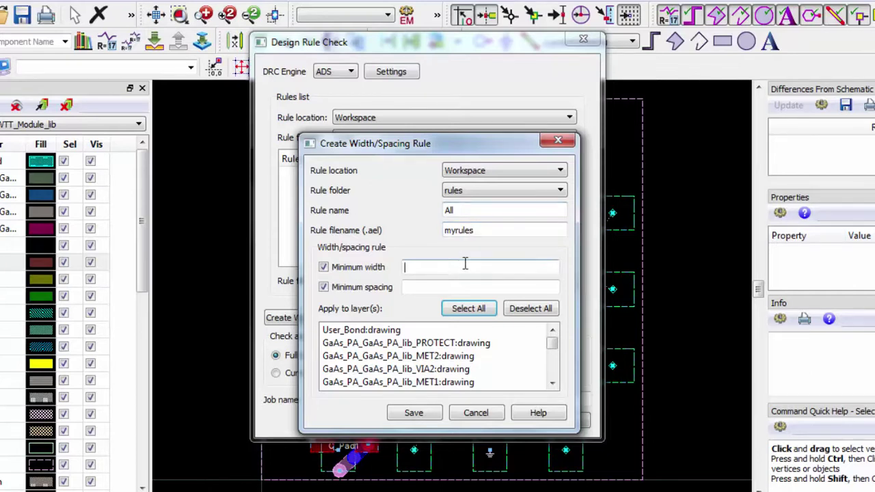
{"action": "type", "text": "50"}
{"action": "left_click", "coordinate": [459, 287]}
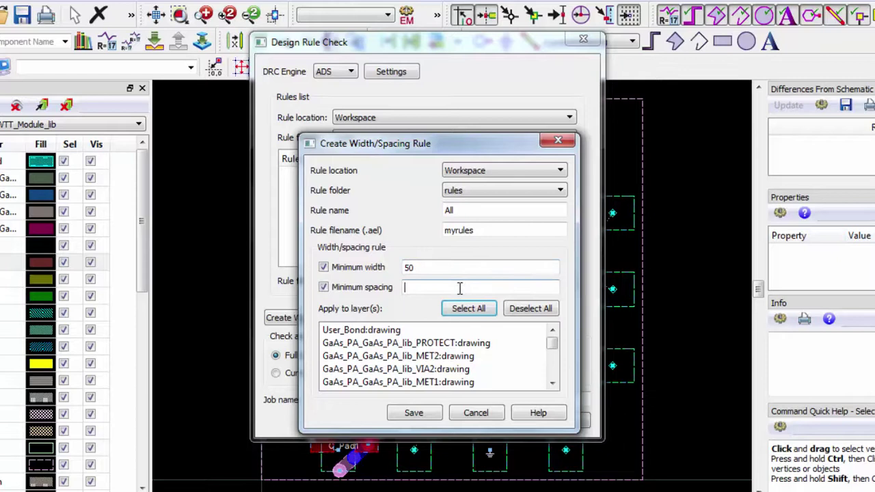
{"action": "type", "text": "50"}
Step: Apply the All rule to layers pc1 through pc4 and save it
{"action": "left_click", "coordinate": [552, 383]}
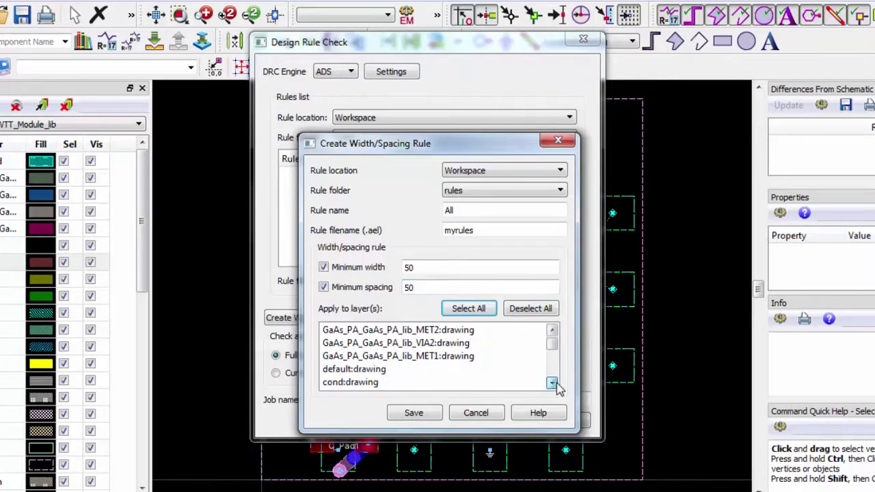
{"action": "left_click", "coordinate": [551, 383]}
{"action": "left_click", "coordinate": [551, 383]}
{"action": "left_click", "coordinate": [552, 383]}
{"action": "left_click", "coordinate": [551, 384]}
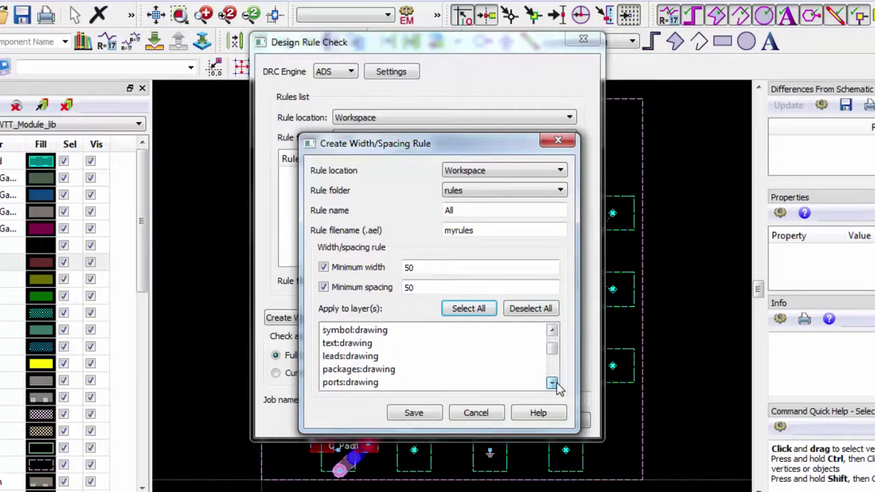
{"action": "left_click", "coordinate": [551, 383]}
{"action": "left_click", "coordinate": [551, 384]}
{"action": "left_click", "coordinate": [551, 383]}
{"action": "left_click", "coordinate": [551, 383]}
{"action": "left_click", "coordinate": [552, 383]}
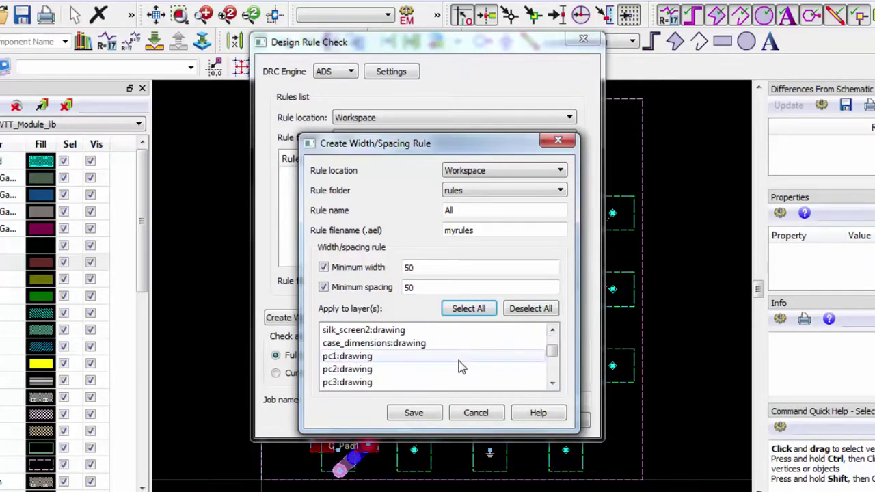
{"action": "left_click", "coordinate": [458, 357]}
{"action": "scroll", "coordinate": [444, 367], "scroll_direction": "down", "scroll_amount": 1}
{"action": "left_click", "coordinate": [424, 357], "text": "shift"}
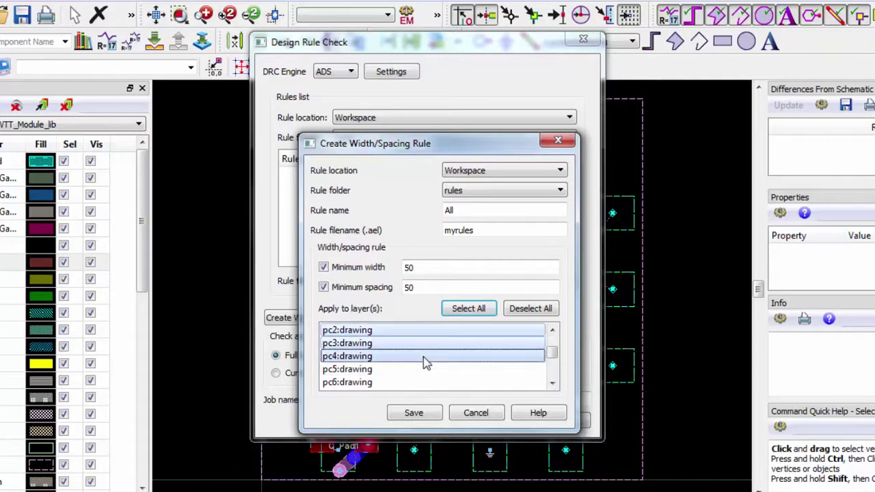
{"action": "left_click", "coordinate": [434, 414]}
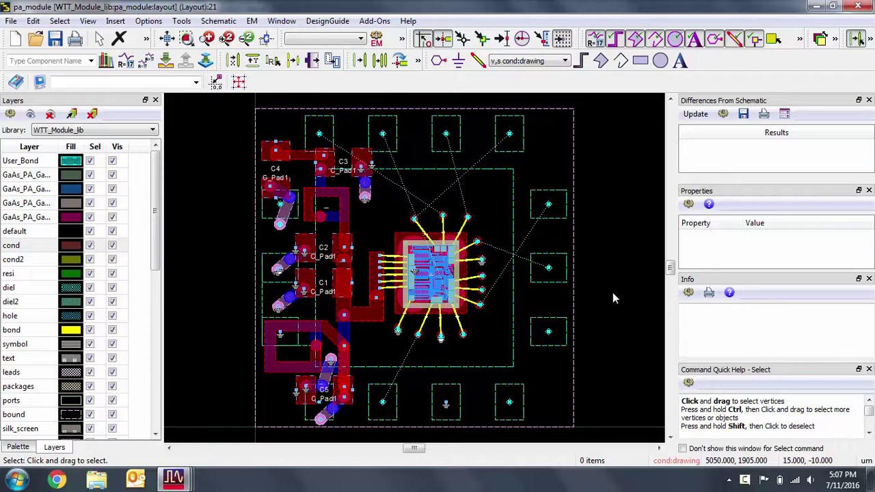
Step: Lock the package boundary in place with Schematic > Lock Component Position
{"action": "left_click", "coordinate": [571, 246]}
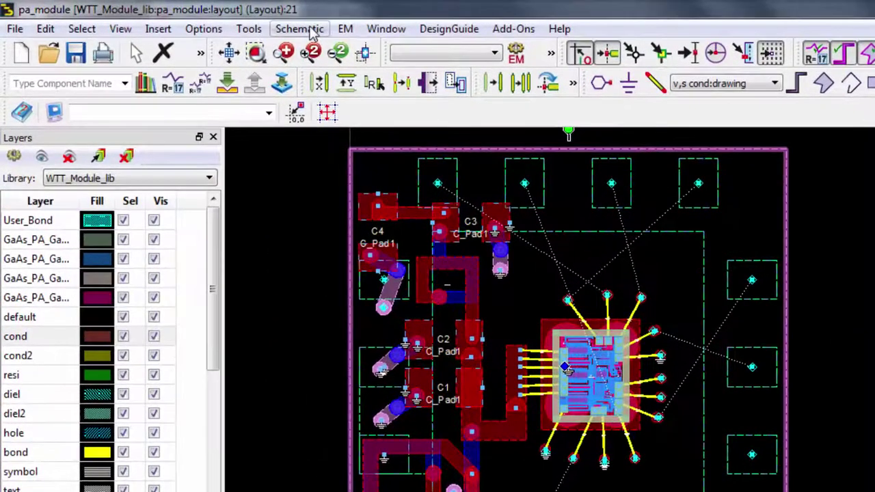
{"action": "left_click", "coordinate": [235, 23]}
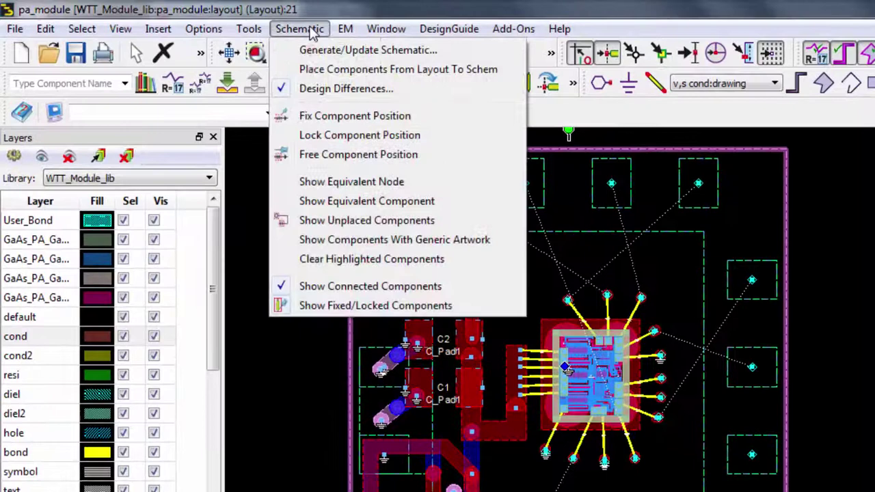
{"action": "left_click", "coordinate": [322, 135]}
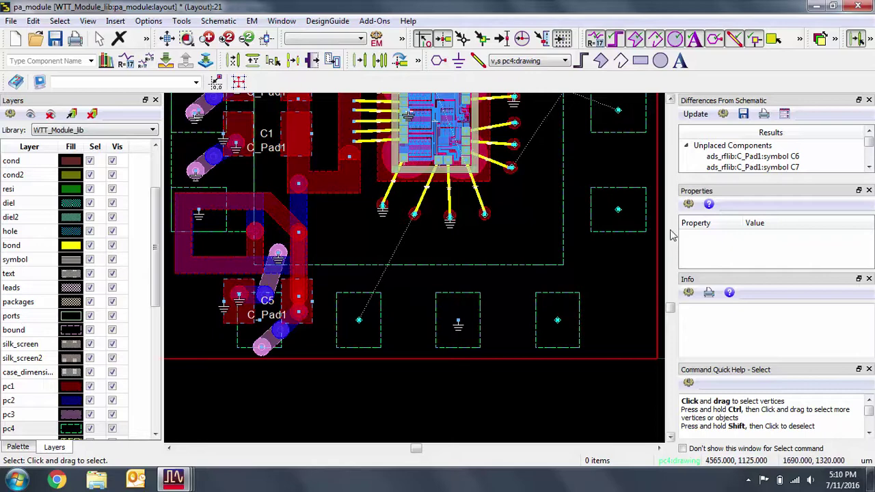
Step: Place unplaced capacitor C6 in the layout just below the IC
{"action": "left_click", "coordinate": [752, 156]}
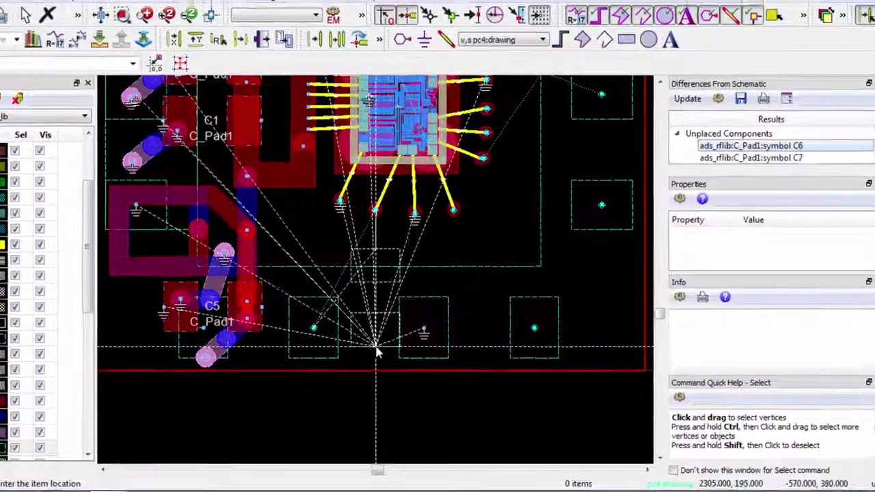
{"action": "left_click", "coordinate": [412, 290]}
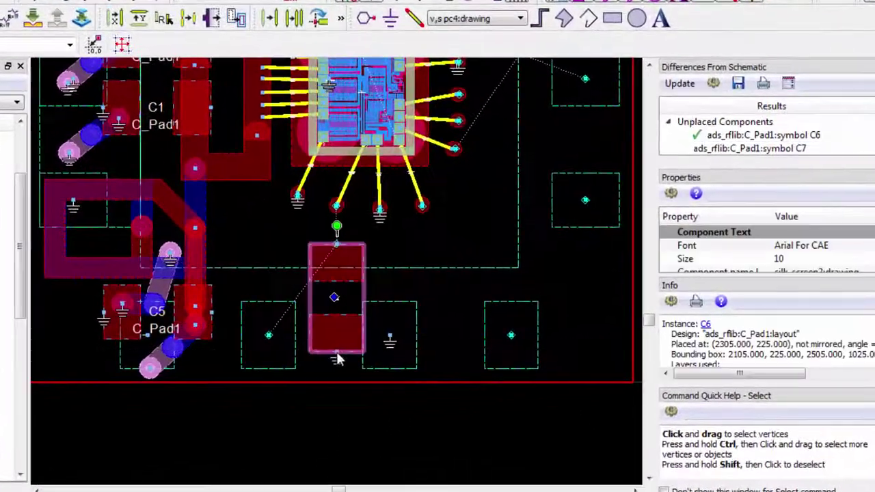
{"action": "left_click", "coordinate": [412, 417]}
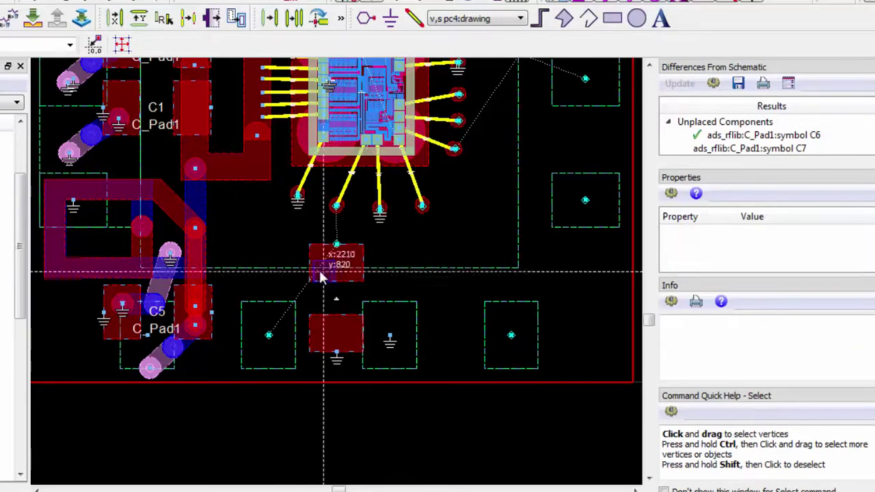
{"action": "left_click_drag", "start_coordinate": [318, 268], "coordinate": [461, 300]}
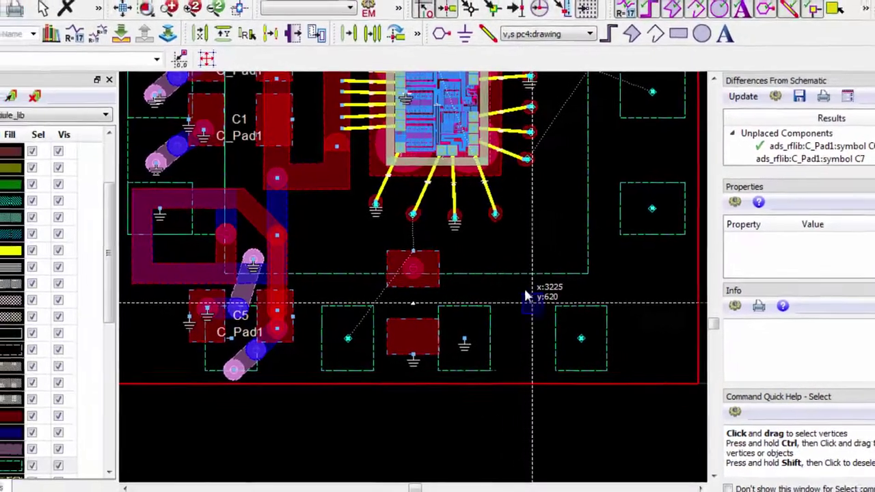
Step: Route a pc2 trace from C6's top pad, dropping vias down to pc3 and pc4
{"action": "left_click_drag", "start_coordinate": [460, 304], "coordinate": [393, 252]}
{"action": "key", "text": "t"}
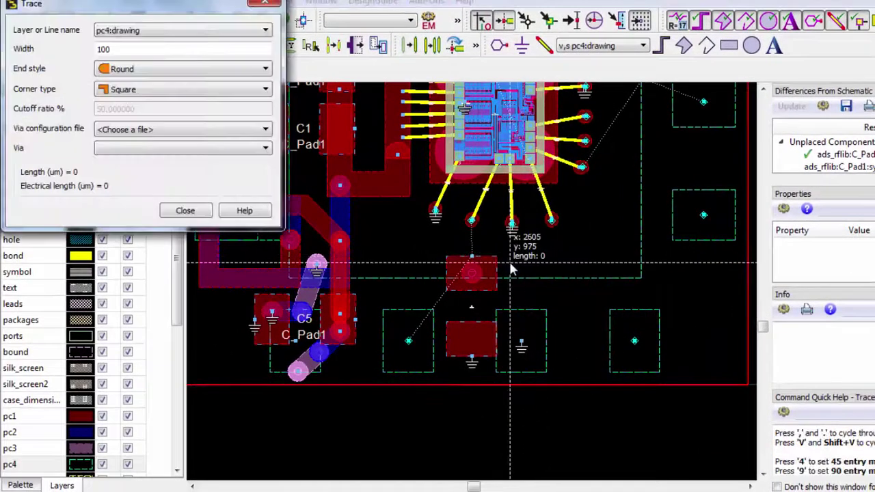
{"action": "left_click", "coordinate": [205, 30]}
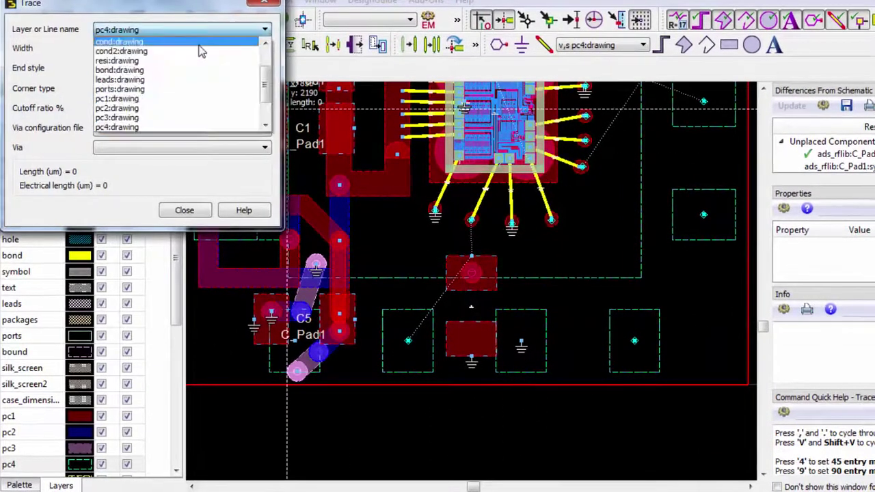
{"action": "left_click", "coordinate": [183, 109]}
{"action": "left_click", "coordinate": [471, 271]}
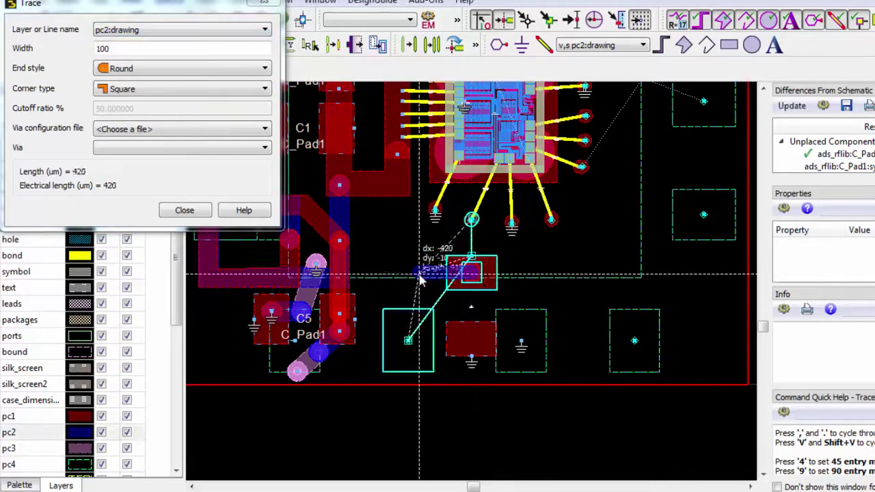
{"action": "key", "text": "period"}
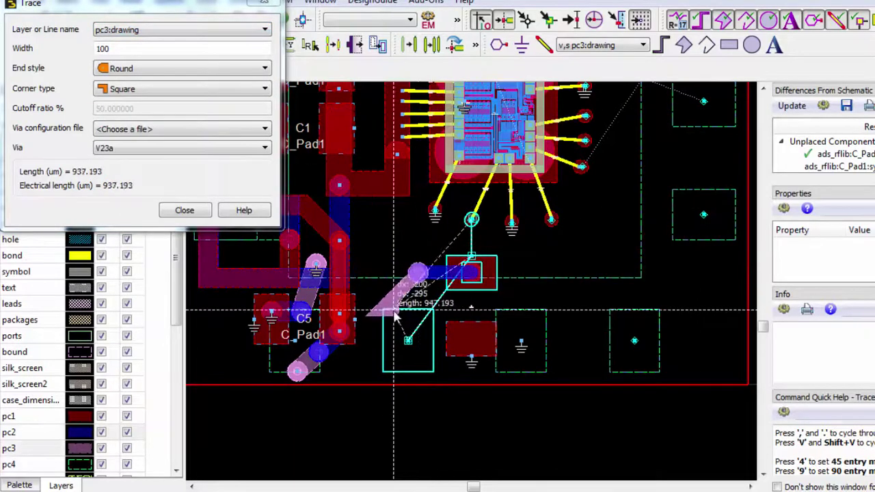
{"action": "key", "text": "period"}
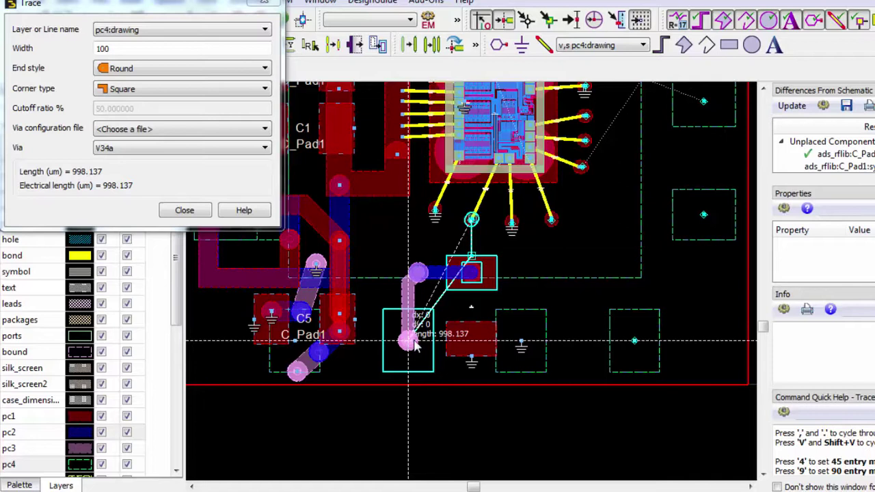
Step: Draw a pc1 trace from the IC pin to C6's top pad
{"action": "left_click", "coordinate": [205, 29]}
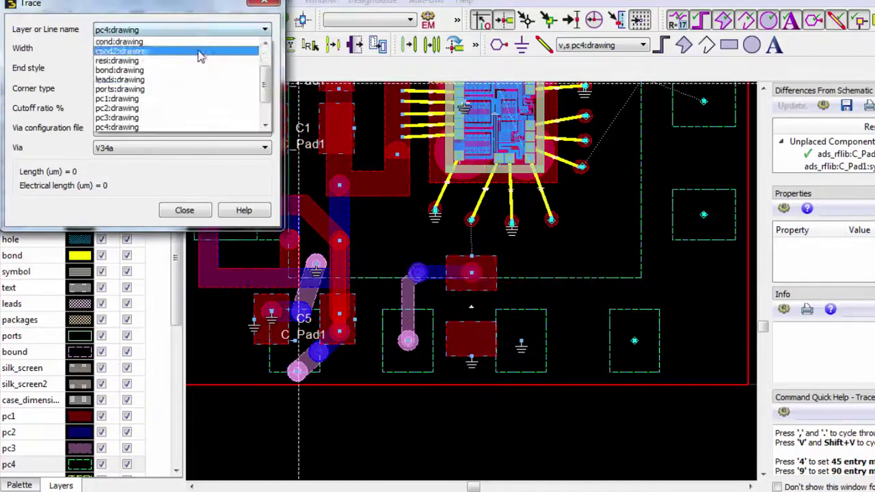
{"action": "left_click", "coordinate": [187, 106]}
{"action": "left_click", "coordinate": [471, 218]}
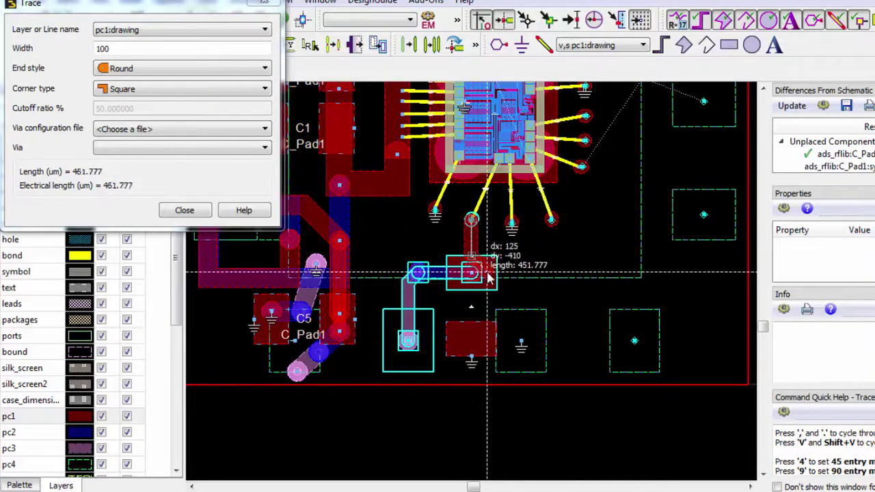
{"action": "double_click", "coordinate": [473, 272]}
{"action": "key", "text": "Escape"}
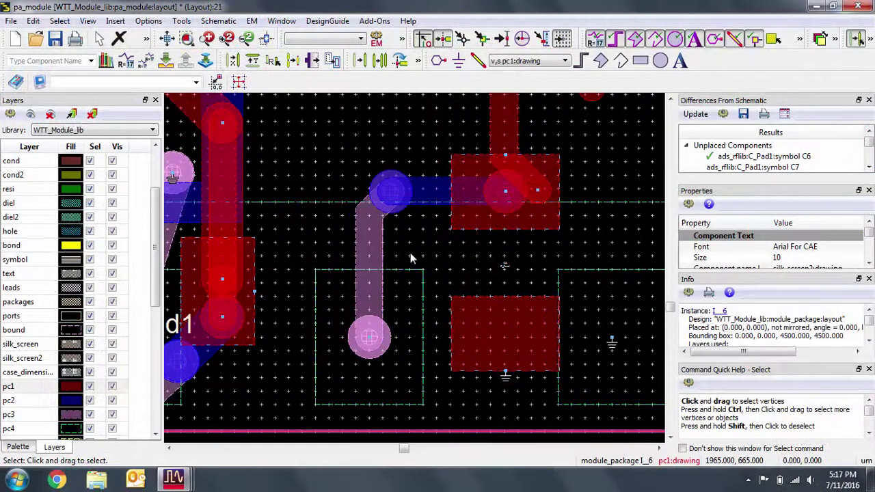
{"action": "left_click", "coordinate": [373, 277]}
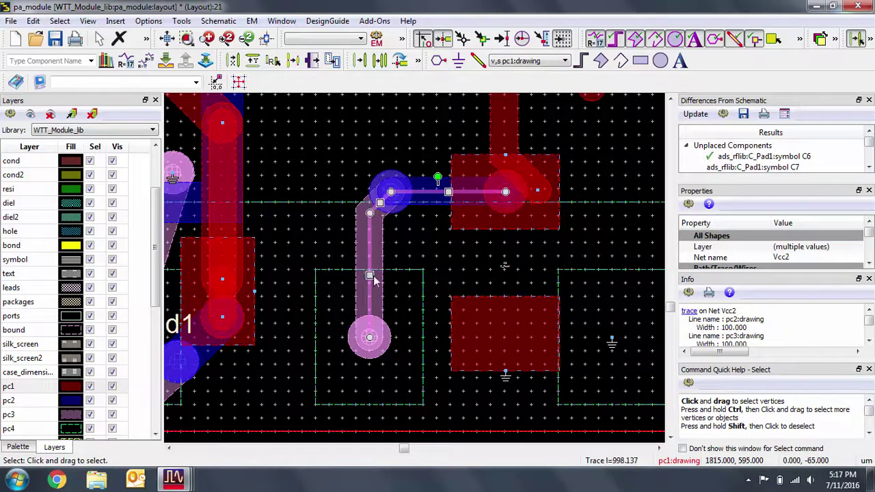
{"action": "mouse_move", "coordinate": [369, 274]}
{"action": "left_mouse_down"}
{"action": "mouse_move", "coordinate": [399, 283]}
{"action": "mouse_move", "coordinate": [321, 295]}
{"action": "mouse_move", "coordinate": [401, 289]}
{"action": "left_mouse_up"}
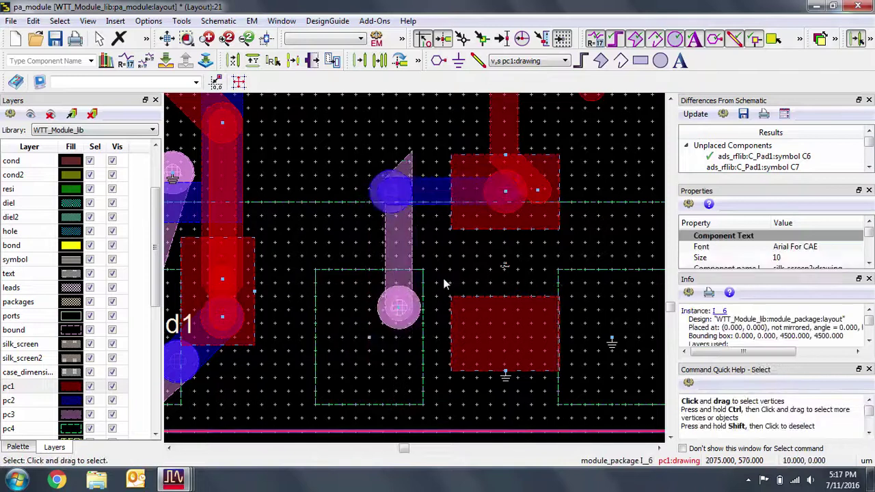
{"action": "key", "text": "ctrl+z"}
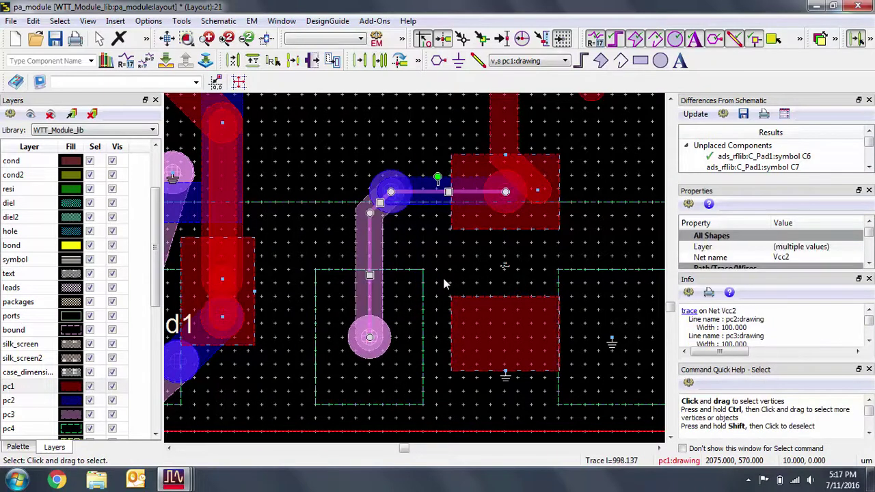
Step: Route a 100 µm pc1 Vcc2 trace from the via to the adjacent square pad
{"action": "double_click", "coordinate": [375, 265]}
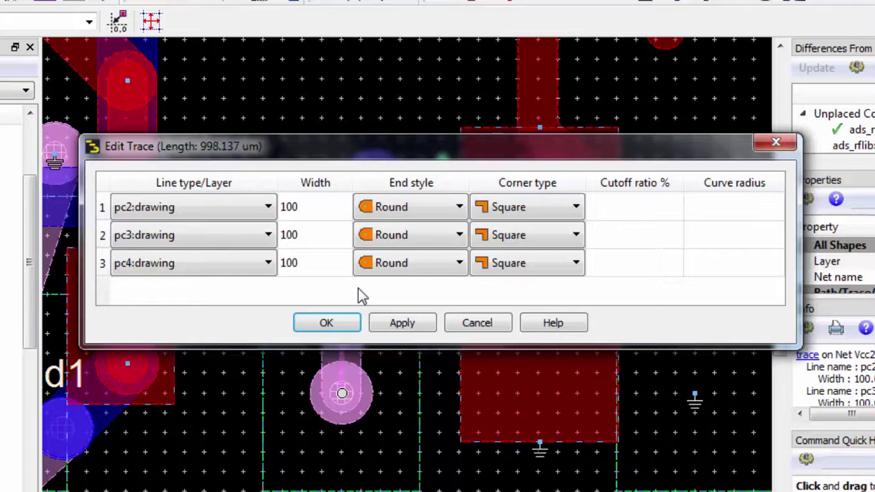
{"action": "key", "text": "Return"}
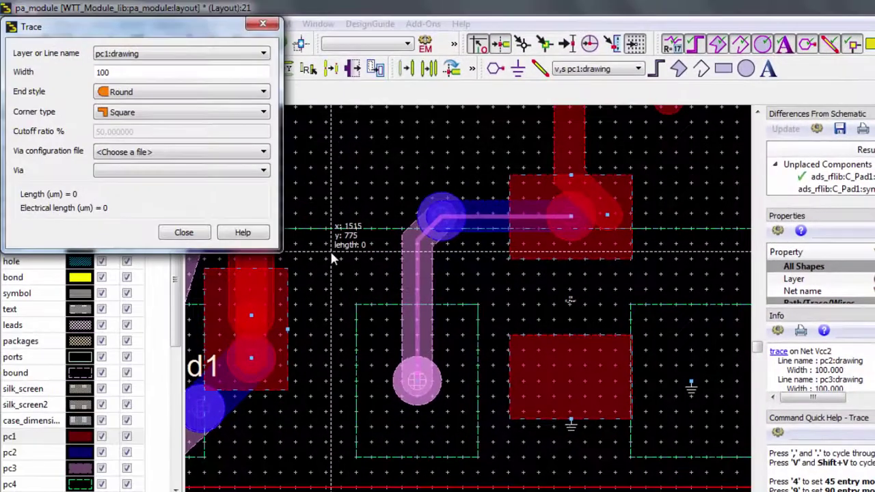
{"action": "left_click", "coordinate": [331, 255]}
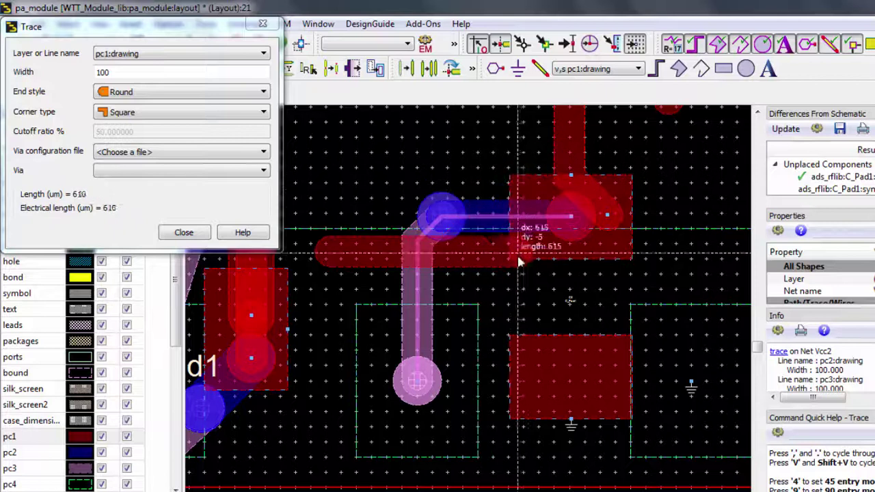
{"action": "key", "text": "Escape"}
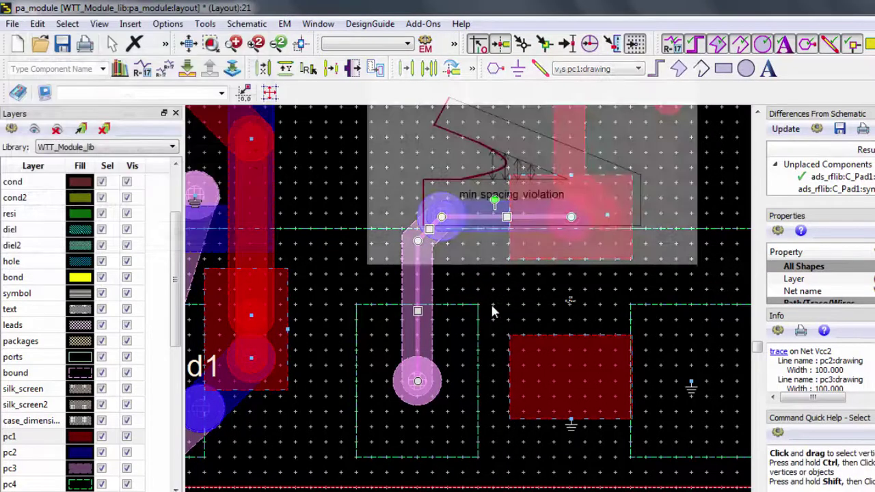
Step: Route a trace from the pad below the bond wires, adding vias down through pc2 to pc4
{"action": "left_click", "coordinate": [491, 301]}
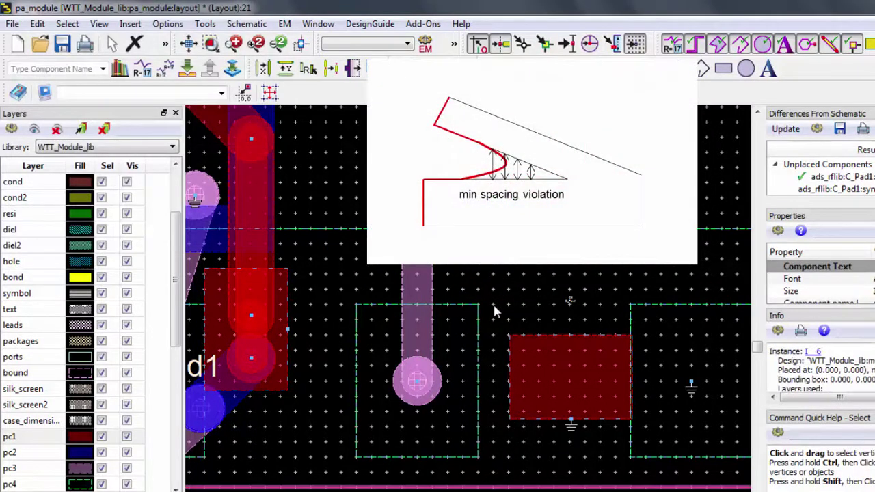
{"action": "scroll", "coordinate": [492, 301], "scroll_direction": "down", "scroll_amount": 3}
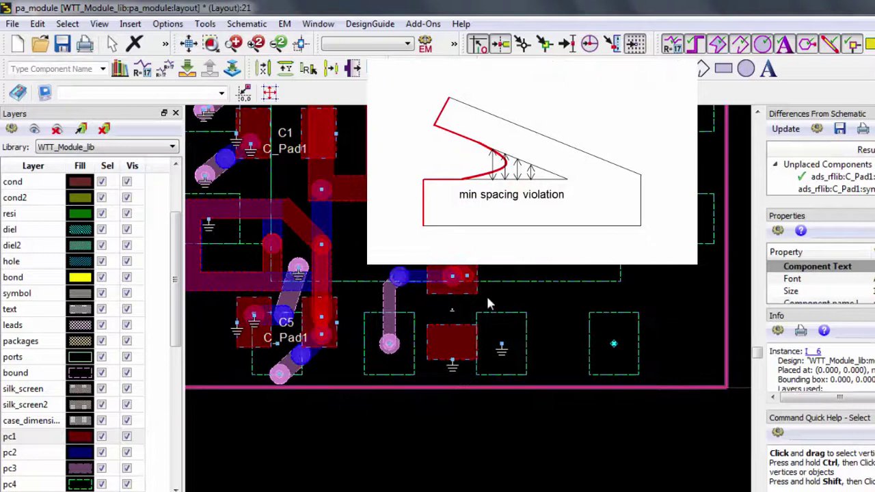
{"action": "scroll", "coordinate": [487, 301], "scroll_direction": "up", "scroll_amount": 5}
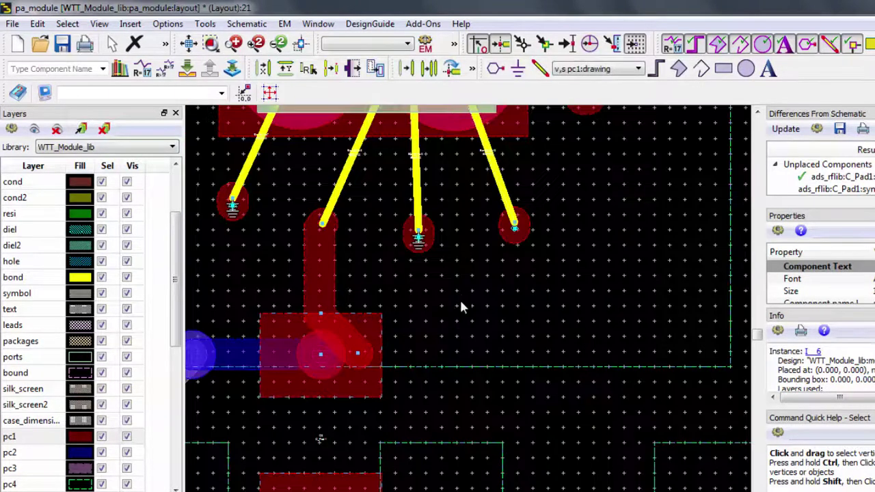
{"action": "key", "text": "t"}
{"action": "left_click", "coordinate": [419, 234]}
{"action": "key", "text": "v"}
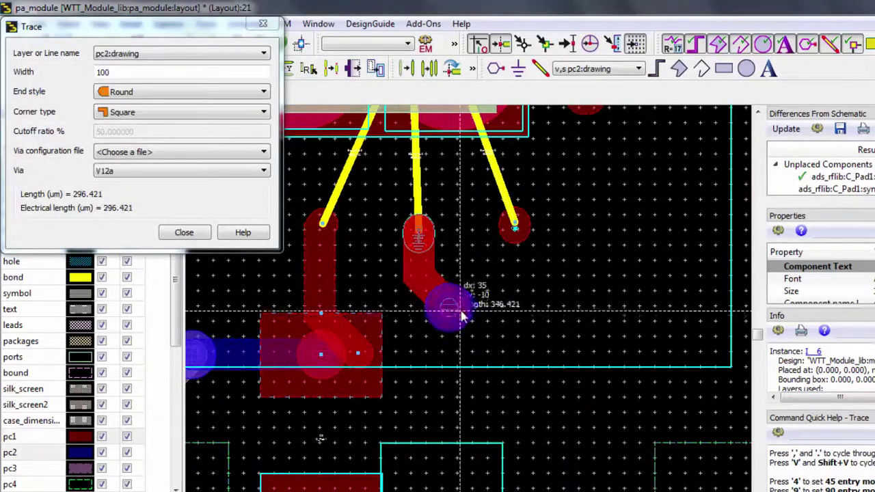
{"action": "key", "text": "v"}
{"action": "key", "text": "v"}
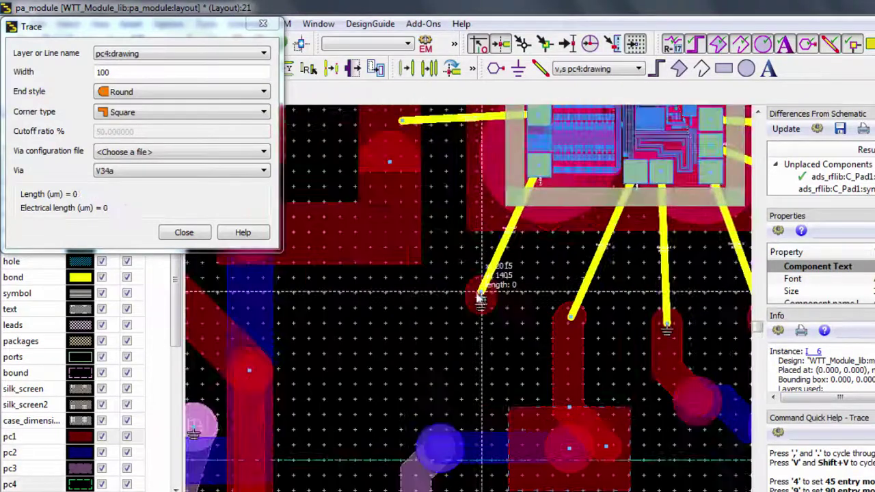
Step: Route another chip-pad trace with vias down to pc3, then place the unplaced pad components
{"action": "left_click", "coordinate": [482, 294]}
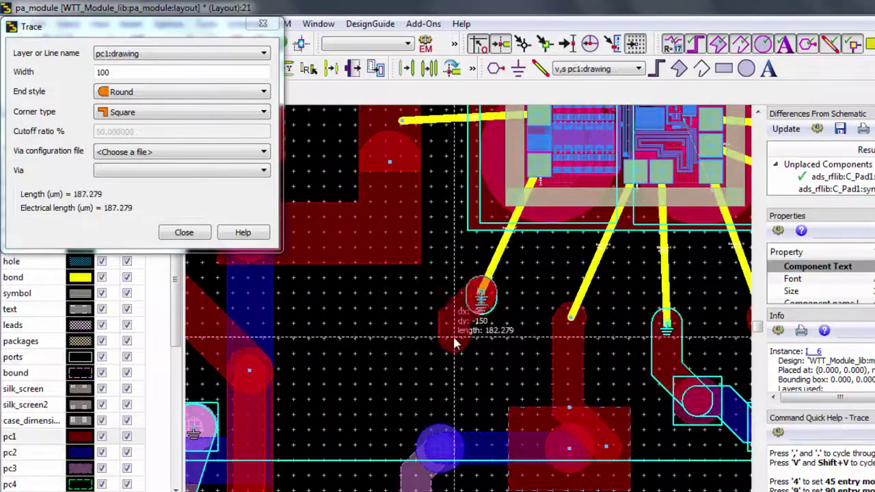
{"action": "key", "text": "v"}
{"action": "key", "text": "v"}
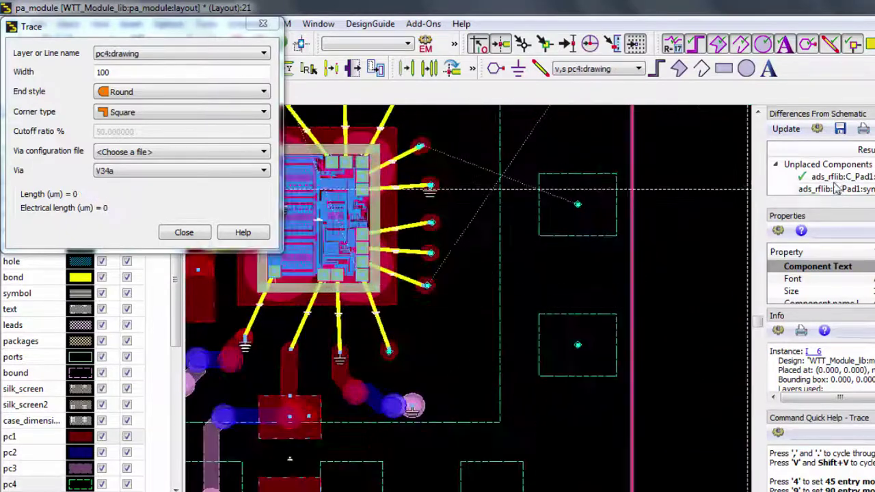
{"action": "key", "text": "Escape"}
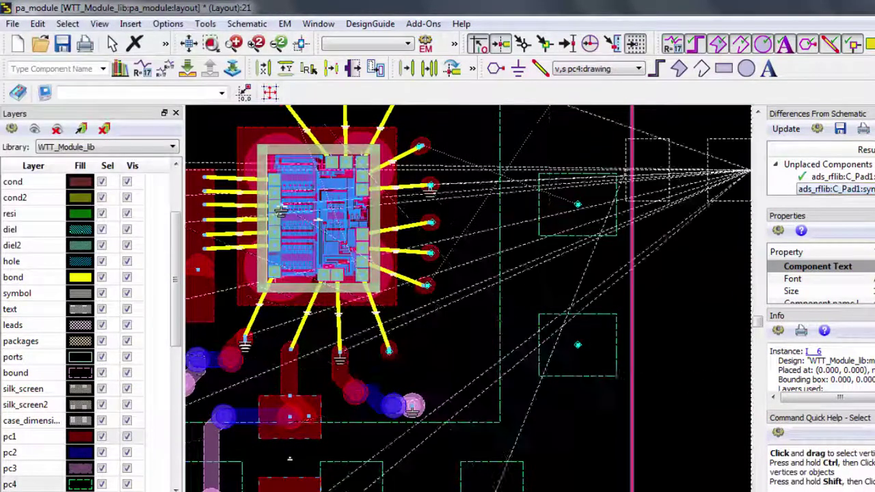
{"action": "left_click", "coordinate": [834, 189]}
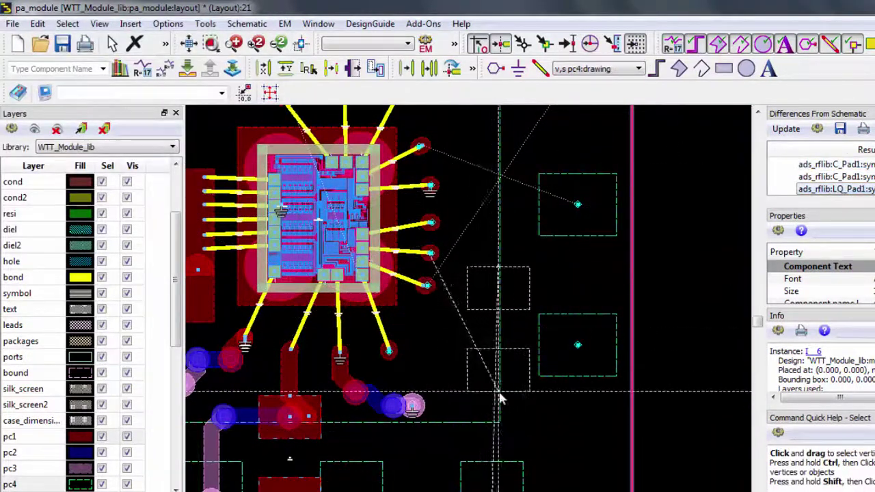
{"action": "left_click", "coordinate": [499, 287]}
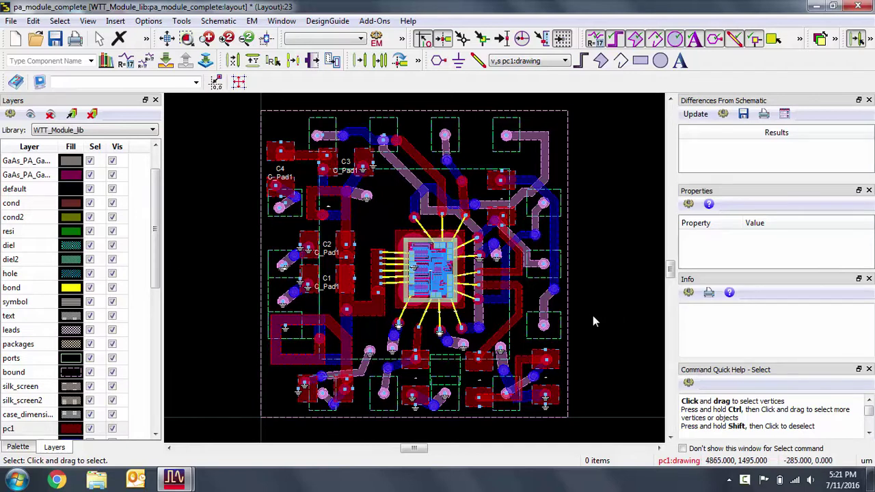
Step: Route a 100-wide pc1 Vb1 trace from the bond-wire pad above the chip to its nearby pad
{"action": "scroll", "coordinate": [592, 315], "scroll_direction": "up", "scroll_amount": 2}
{"action": "scroll", "coordinate": [341, 176], "scroll_direction": "up", "scroll_amount": 1}
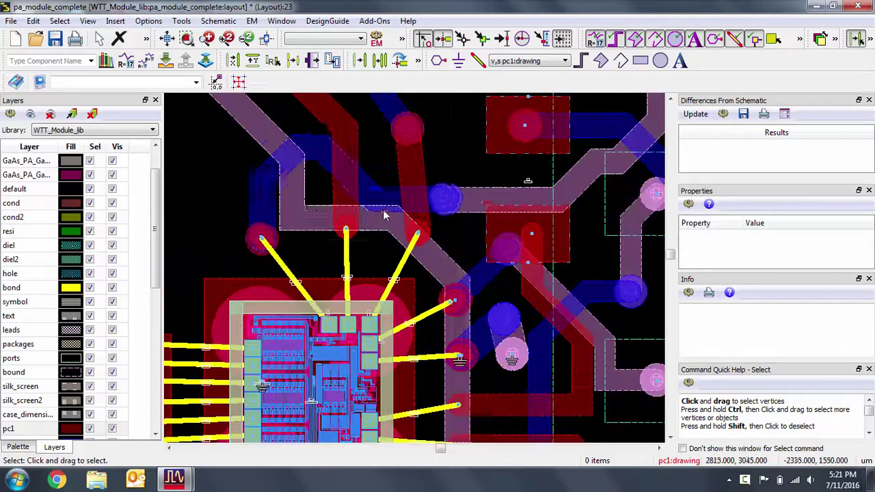
{"action": "key", "text": "t"}
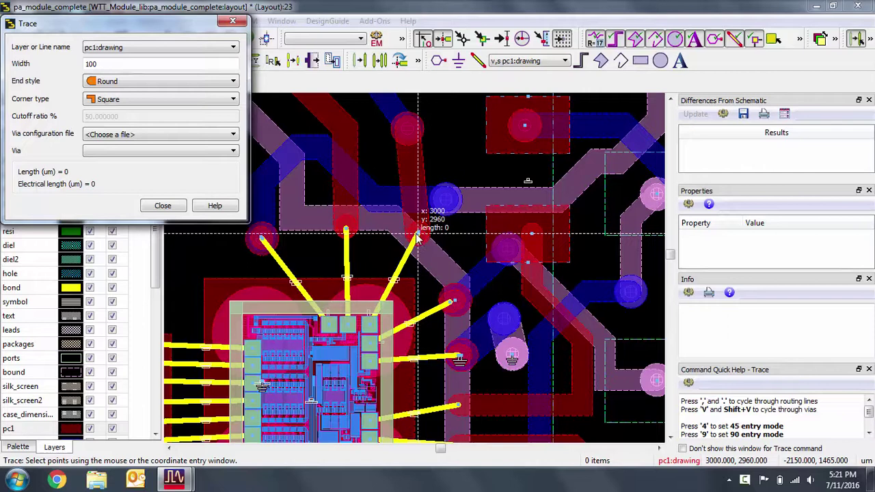
{"action": "left_click", "coordinate": [418, 235]}
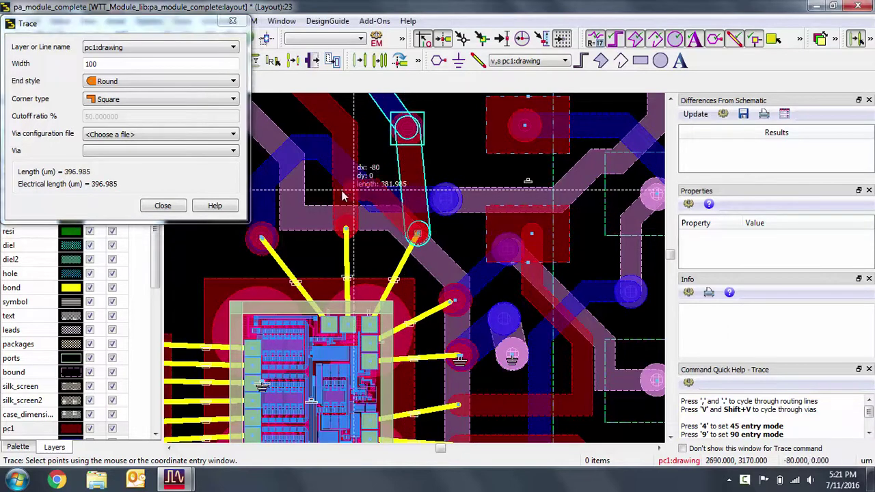
{"action": "double_click", "coordinate": [260, 239]}
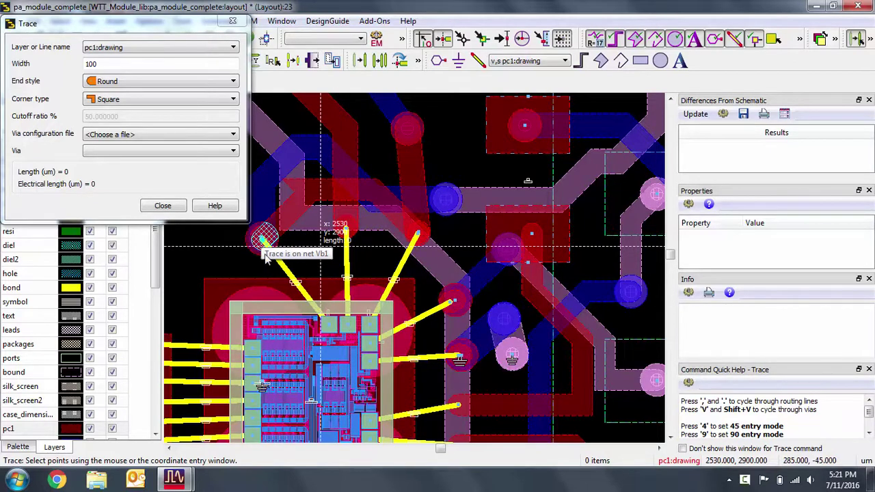
{"action": "key", "text": "Escape"}
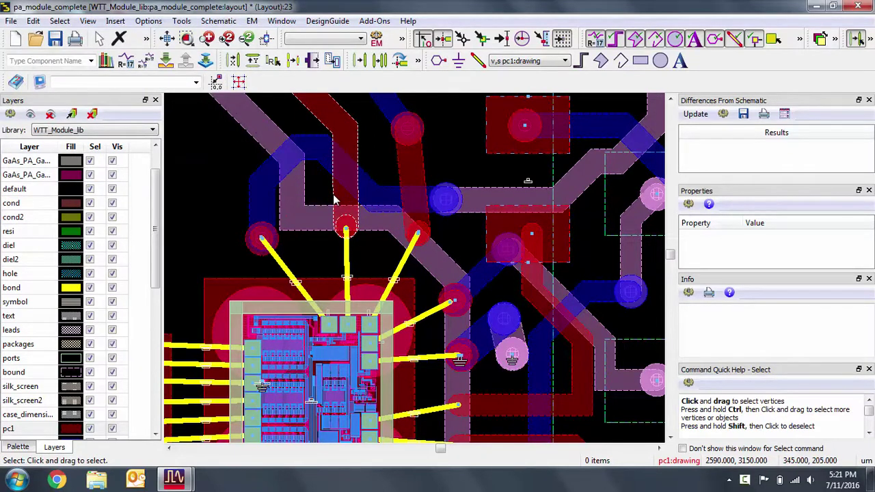
Step: Draw a thin horizontal pc1 rectangle from near C3 toward the chip's upper pads
{"action": "scroll", "coordinate": [345, 273], "scroll_direction": "down", "scroll_amount": 2}
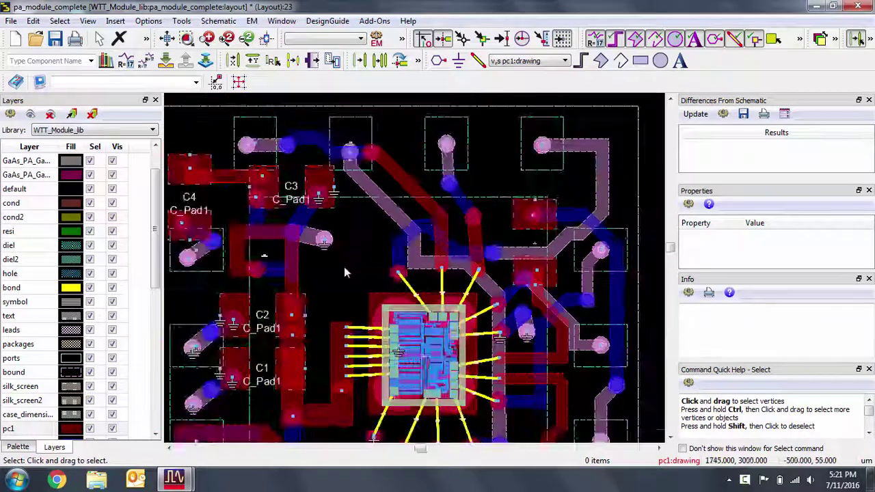
{"action": "scroll", "coordinate": [345, 273], "scroll_direction": "down", "scroll_amount": 2}
{"action": "scroll", "coordinate": [417, 265], "scroll_direction": "up", "scroll_amount": 5}
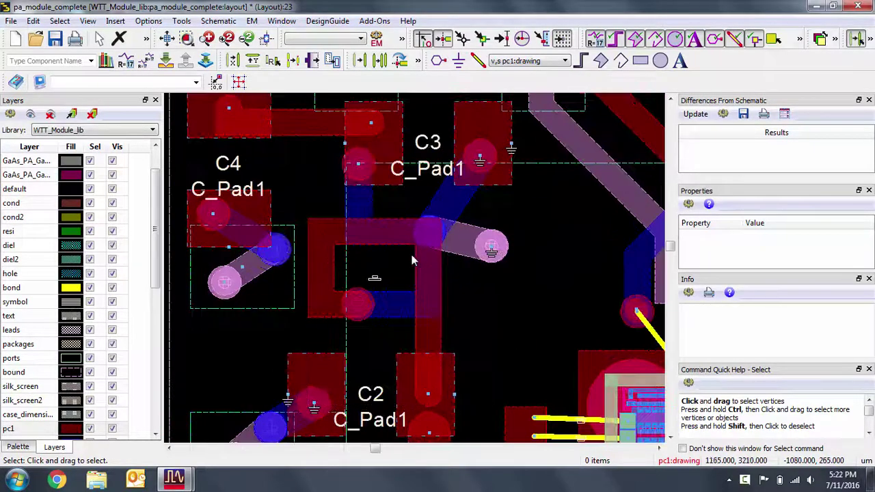
{"action": "left_click", "coordinate": [640, 61]}
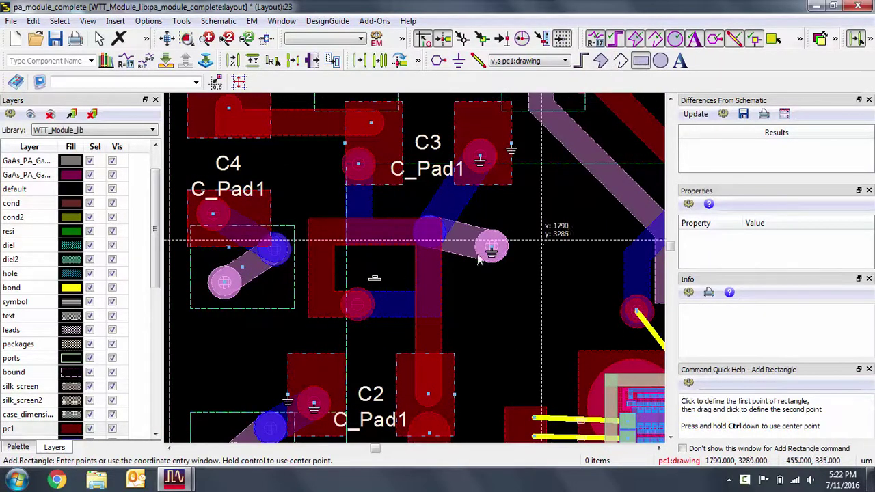
{"action": "scroll", "coordinate": [478, 258], "scroll_direction": "down", "scroll_amount": 2}
{"action": "left_click", "coordinate": [313, 271]}
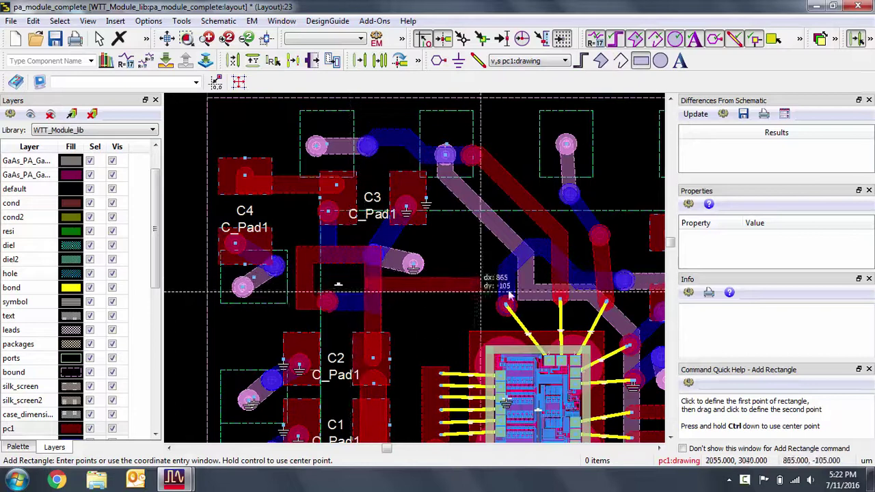
{"action": "left_click", "coordinate": [602, 287]}
{"action": "key", "text": "Escape"}
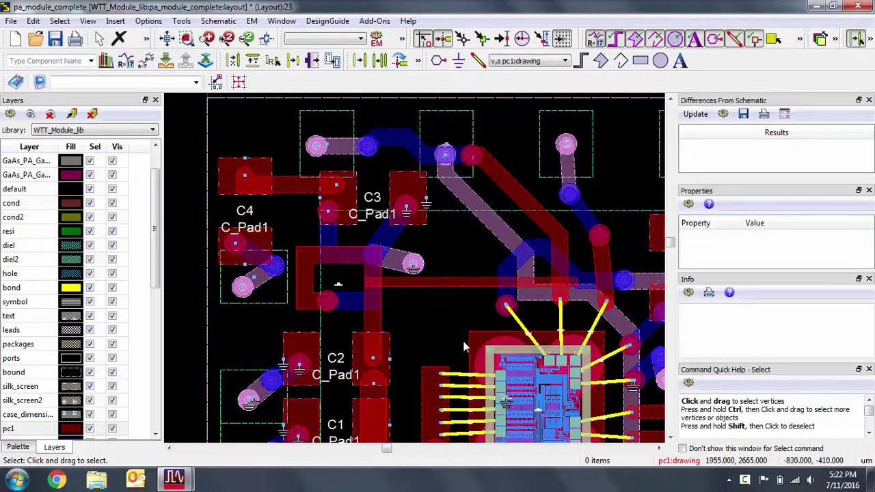
{"action": "left_click", "coordinate": [412, 318]}
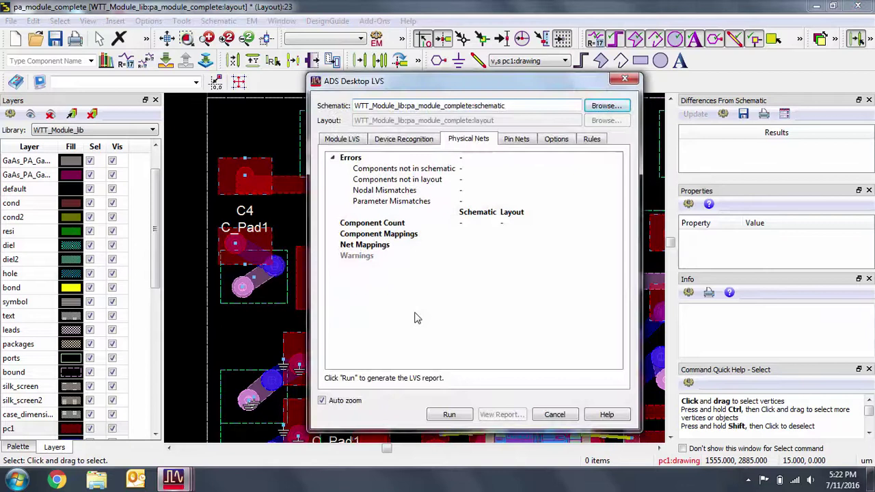
Step: Review the check options in the Desktop LVS dialog for pa_module_complete
{"action": "left_click", "coordinate": [556, 140]}
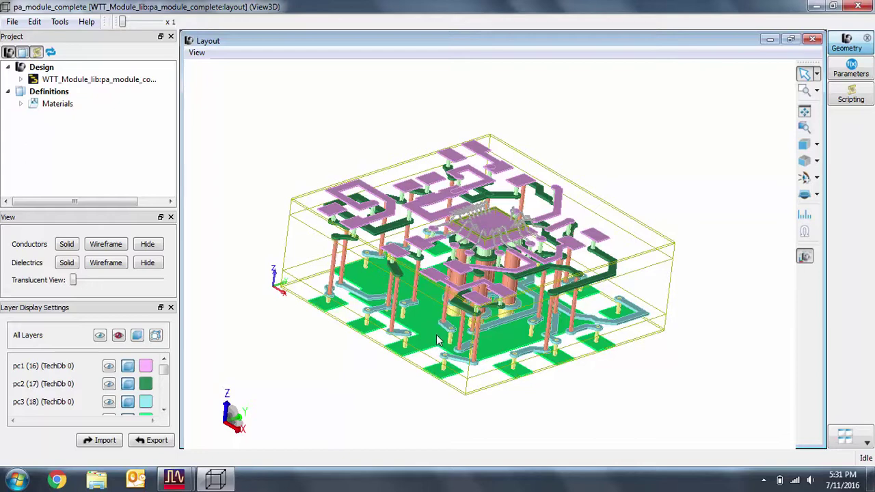
Step: Zoom in and tilt the 3D model to see stacked traces, vias and the gnd! plane
{"action": "scroll", "coordinate": [441, 328], "scroll_direction": "up", "scroll_amount": 3}
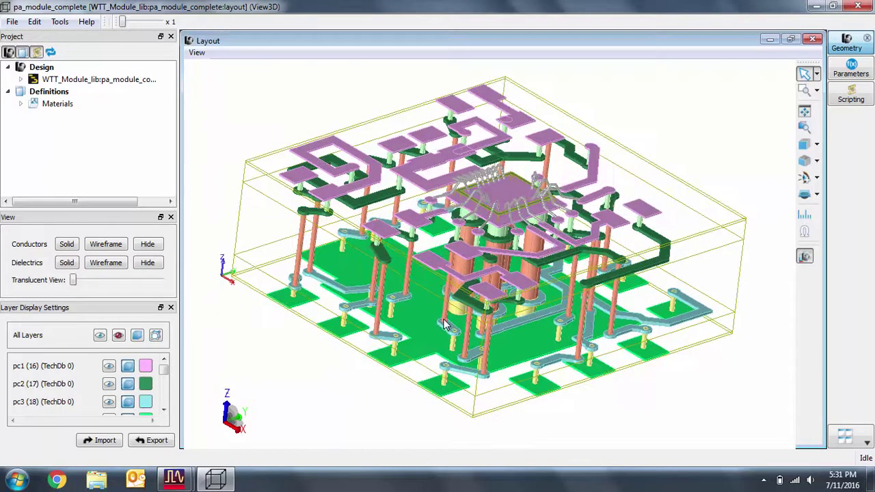
{"action": "left_click_drag", "start_coordinate": [403, 334], "coordinate": [430, 348]}
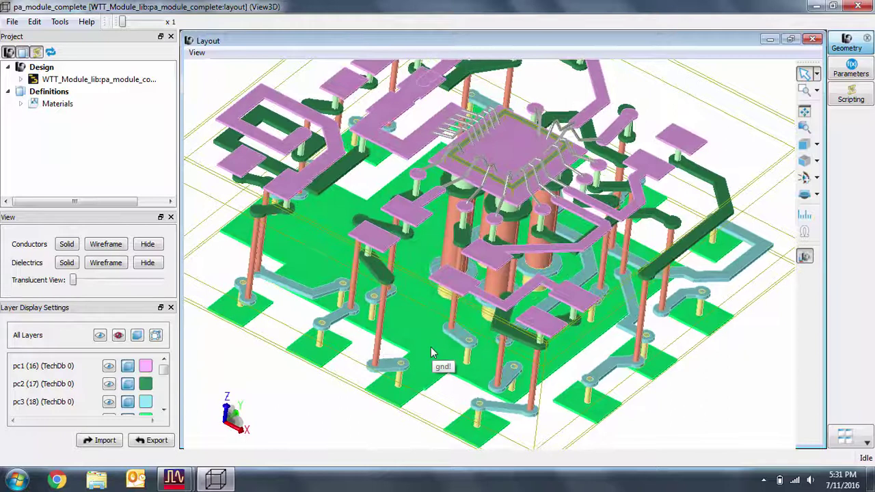